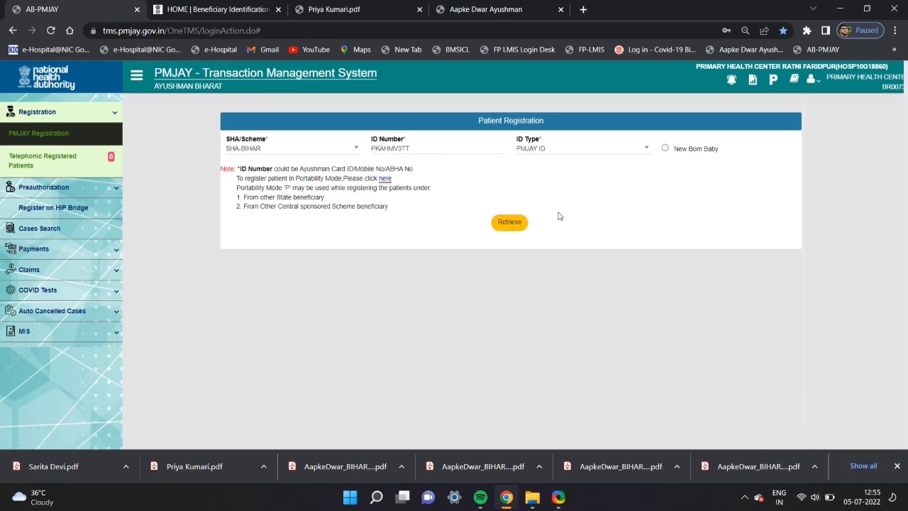
Step: Retrieve the patient's record with the entered PMJAY ID under the SHA-BIHAR scheme
click(509, 222)
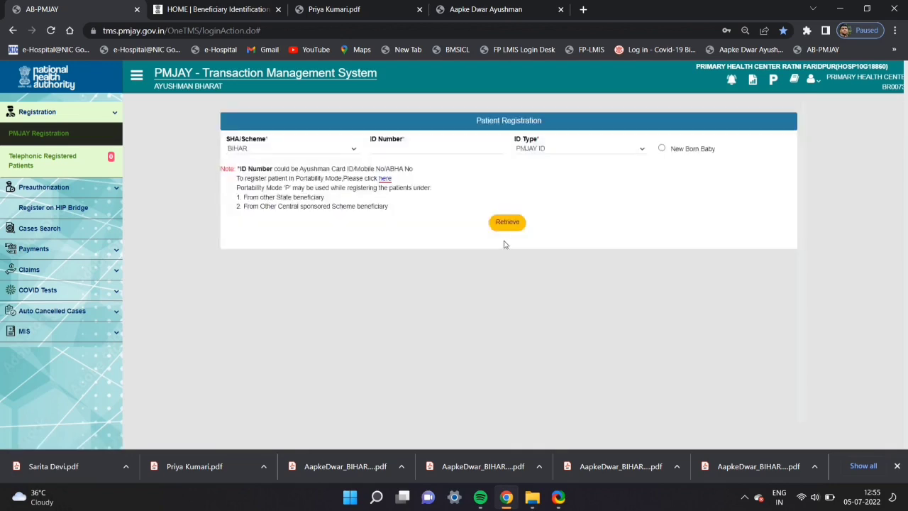
click(510, 226)
scroll(469, 248, down, 3)
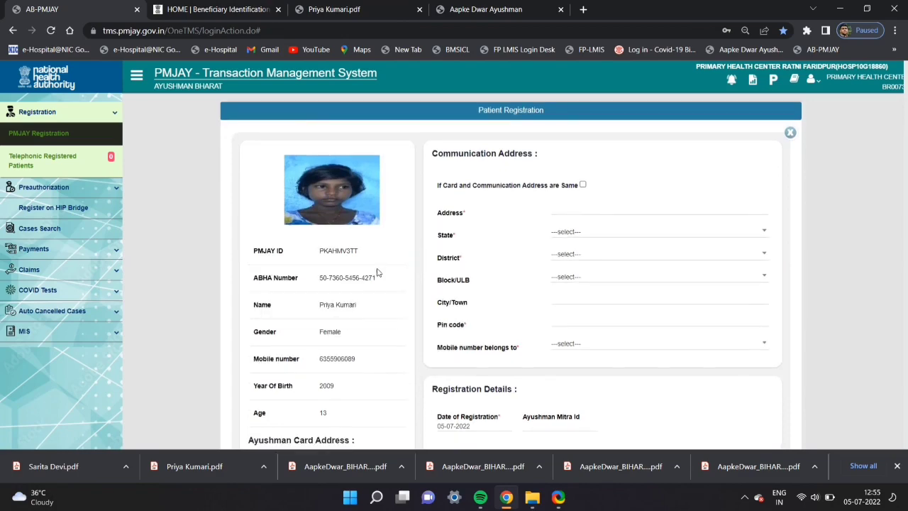
scroll(323, 244, up, 3)
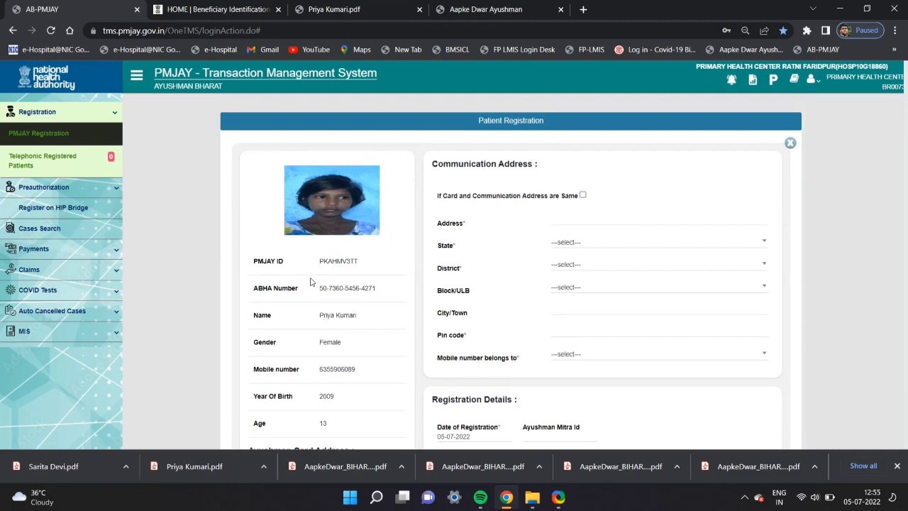
Step: Use the card address as the communication address and mark the mobile number as belonging to Family, with relation Father
click(582, 194)
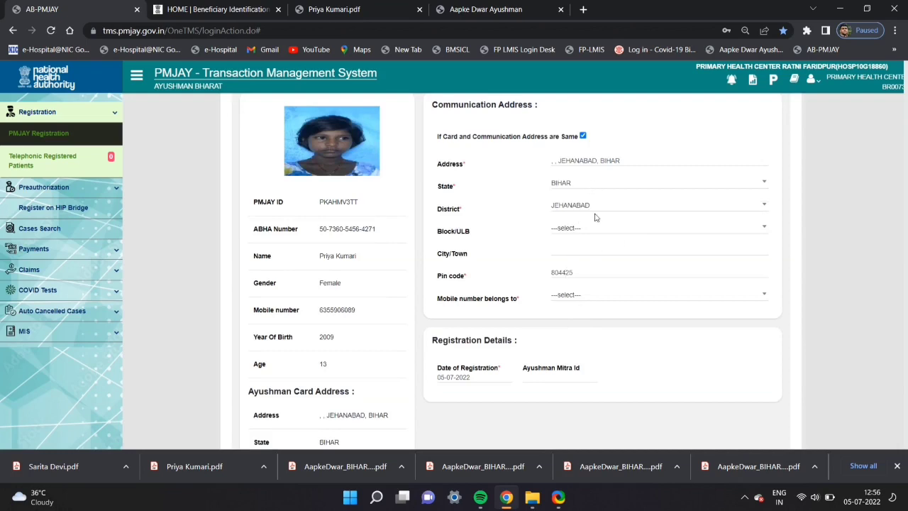
click(599, 302)
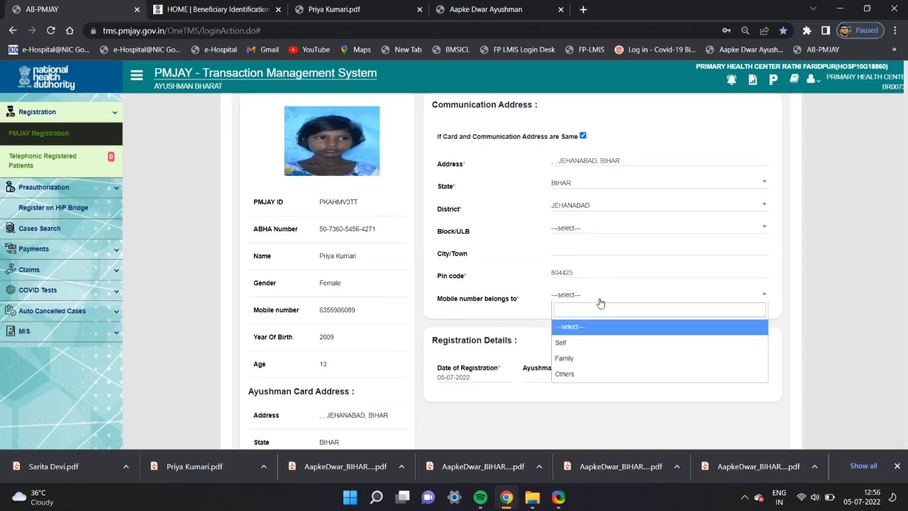
click(593, 344)
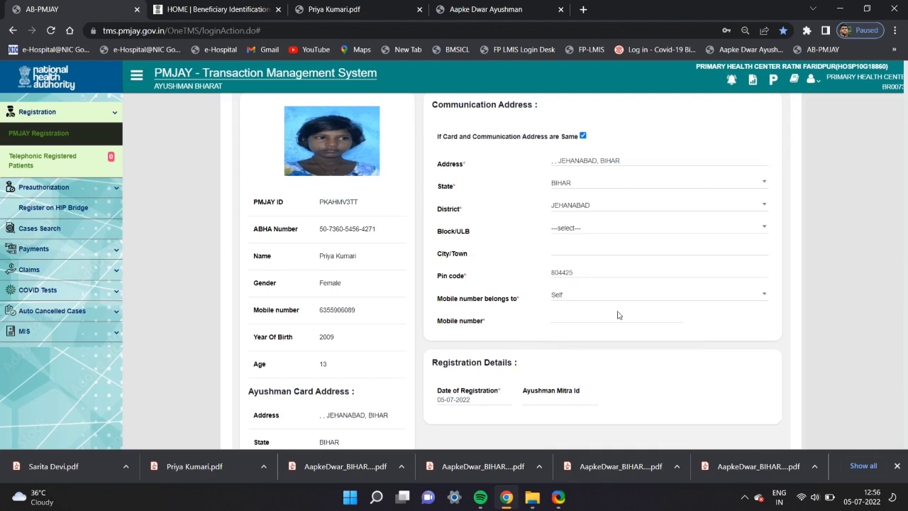
click(763, 298)
click(603, 362)
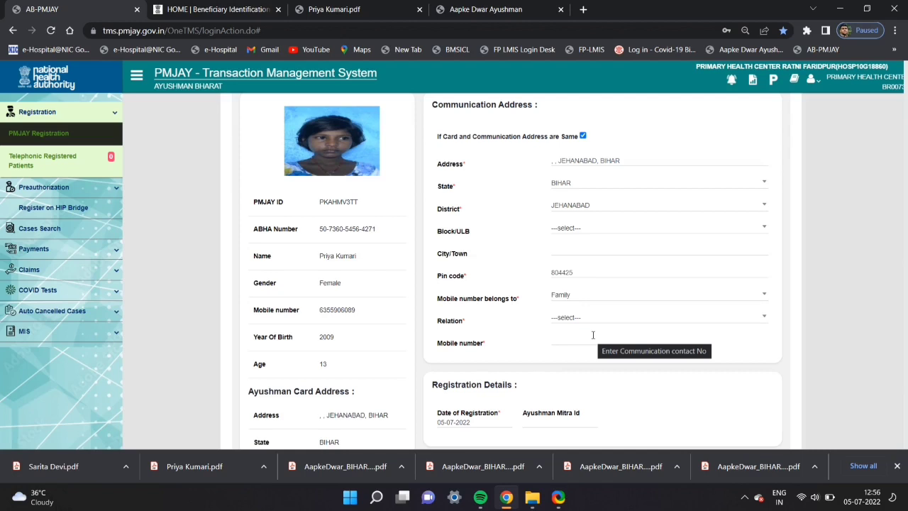
click(591, 322)
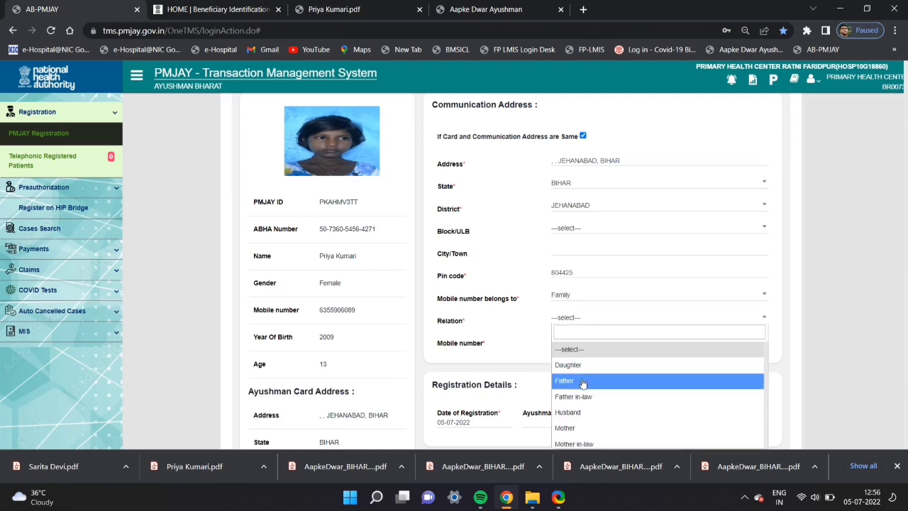
click(582, 382)
Step: Copy the patient's registered mobile number from the card details into the communication Mobile number field
click(583, 336)
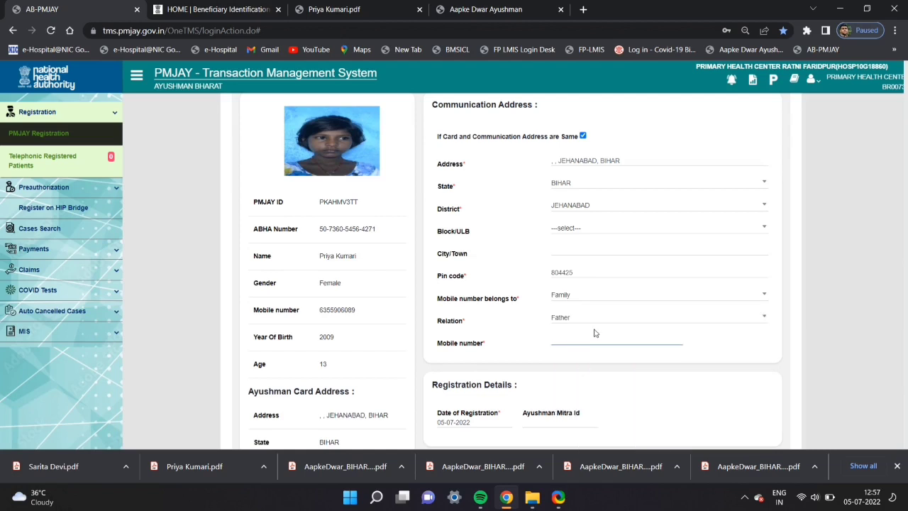
scroll(594, 333, down, 1)
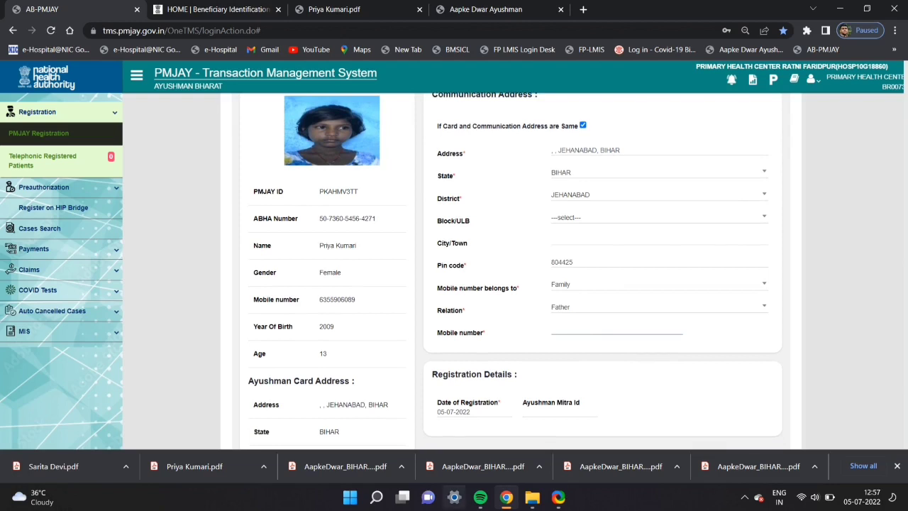
click(358, 303)
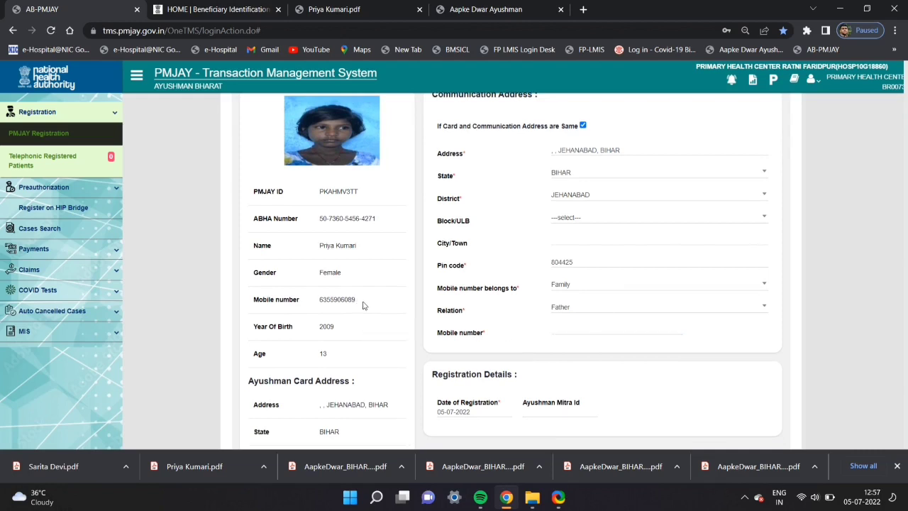
drag(365, 304, 319, 305)
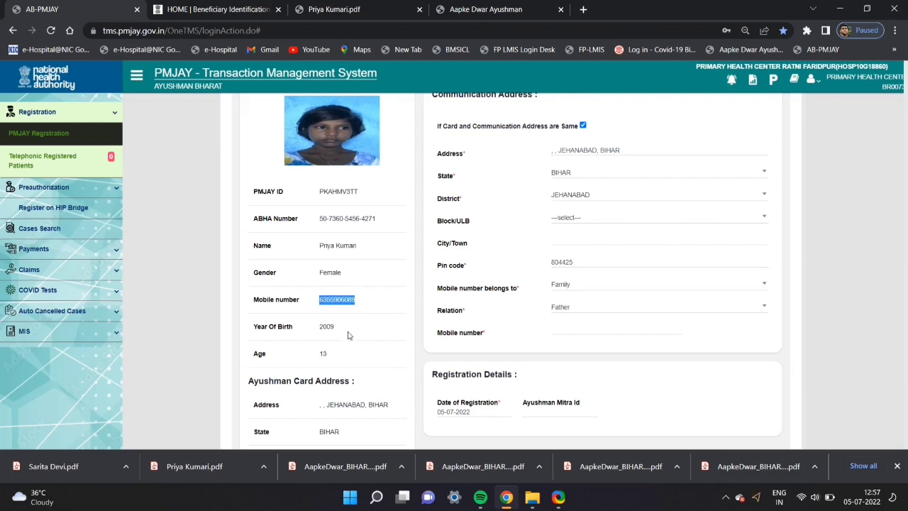
click(382, 318)
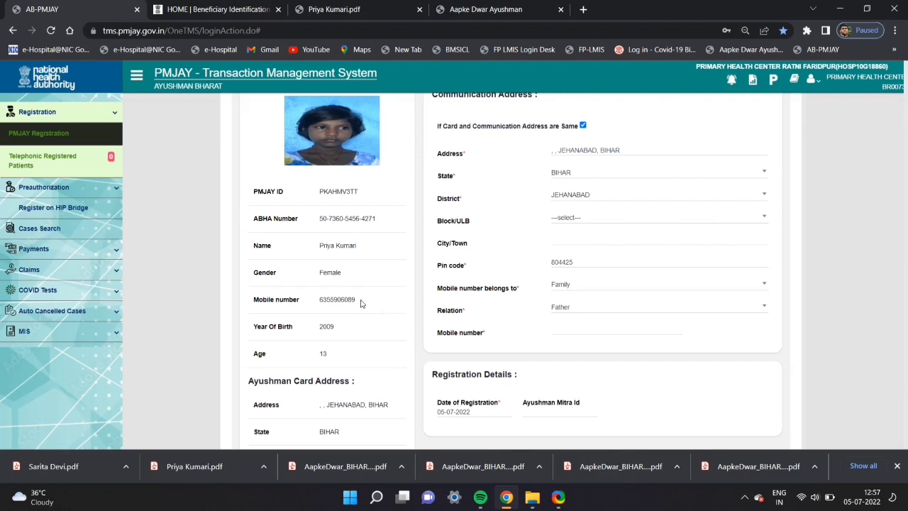
drag(360, 304, 318, 303)
key(ctrl+c)
click(574, 333)
key(ctrl+v)
Step: Review the completed form and check which registration dates the calendar allows, without changing the date
scroll(517, 341, down, 3)
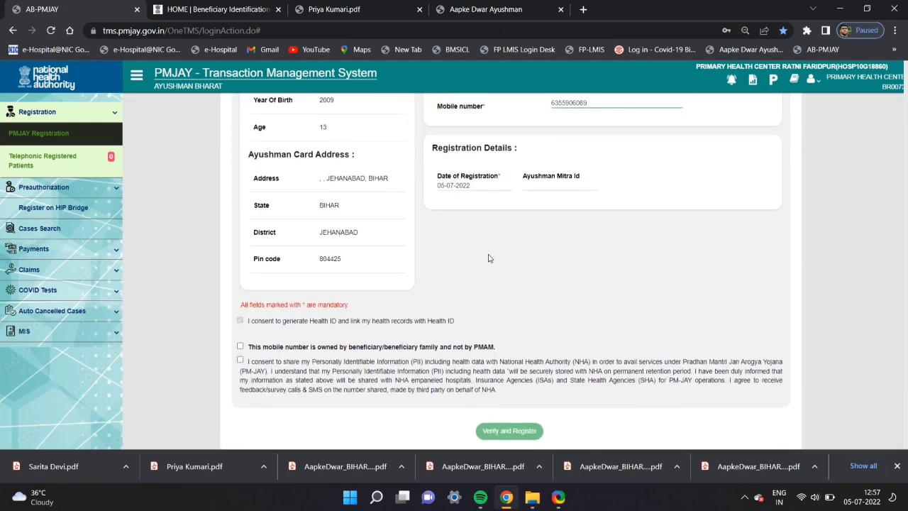
scroll(483, 284, up, 3)
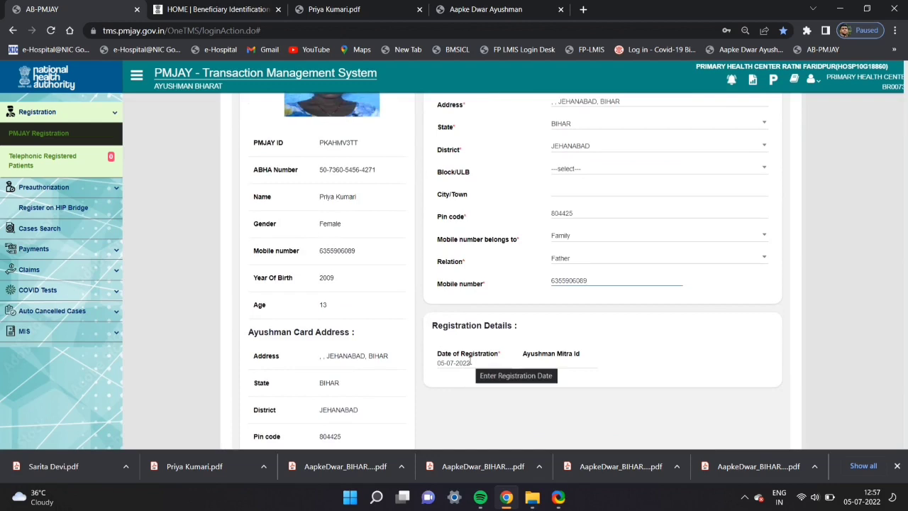
scroll(474, 360, down, 1)
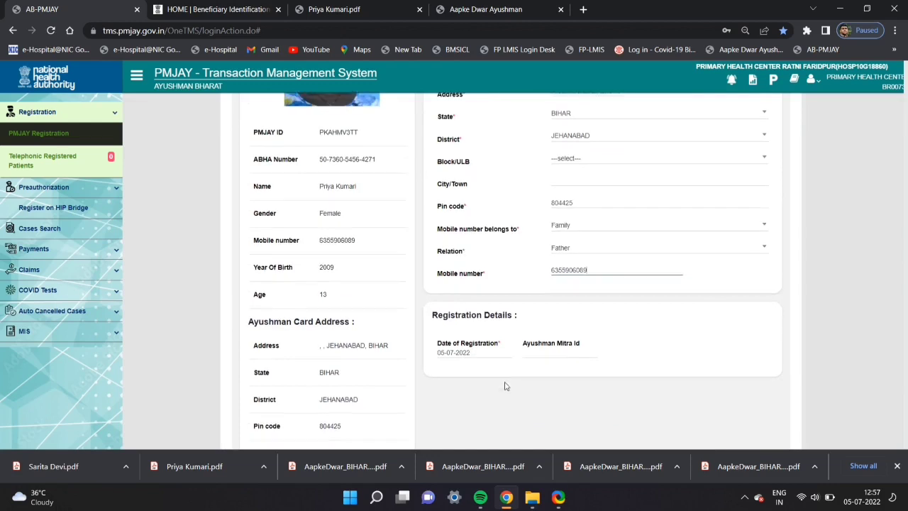
click(477, 356)
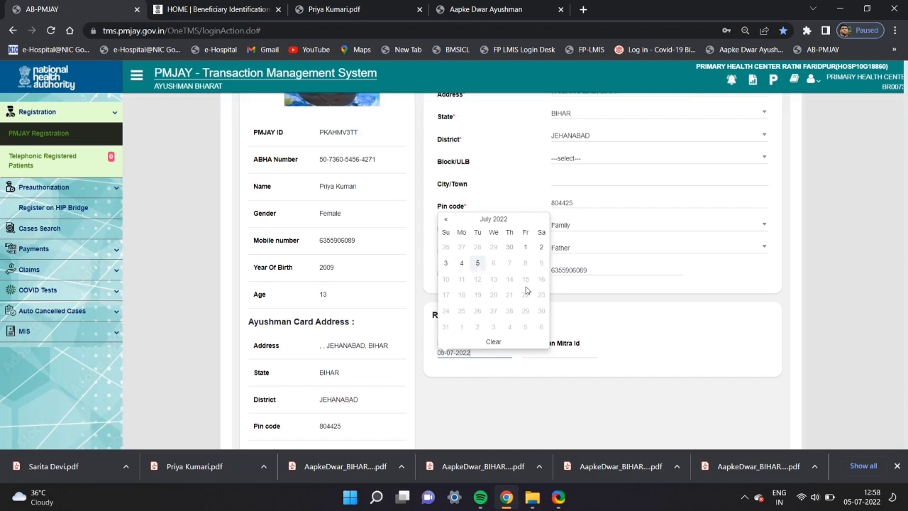
click(638, 334)
Step: Declare that the mobile number is owned by the beneficiary or family, and consent to sharing personal information with NHA
scroll(521, 363, down, 3)
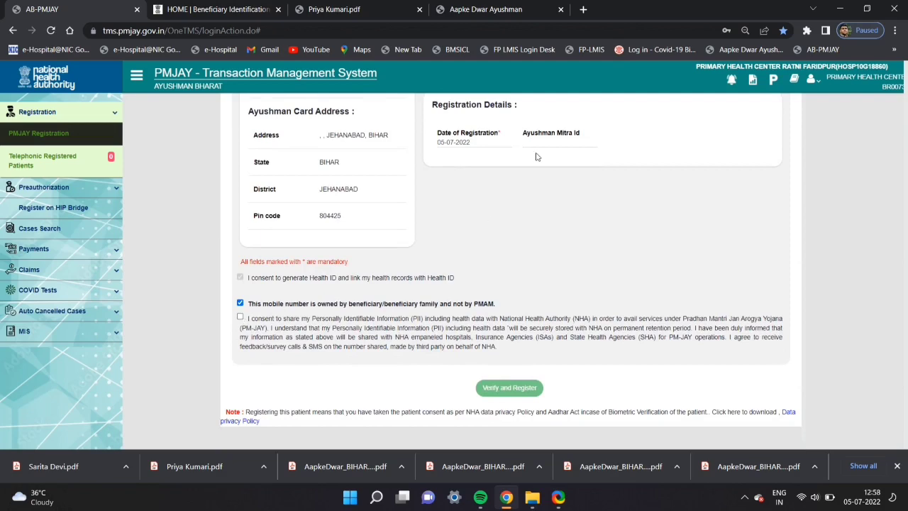
scroll(518, 226, up, 1)
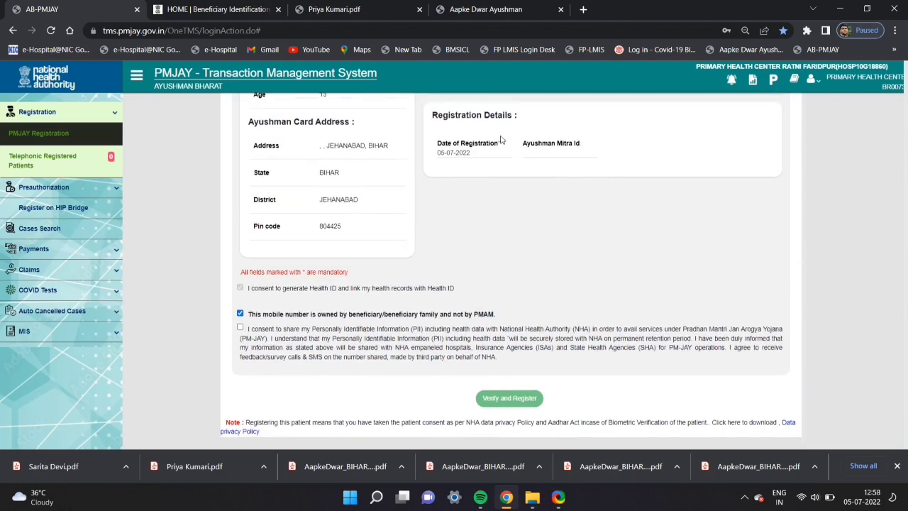
scroll(570, 174, up, 3)
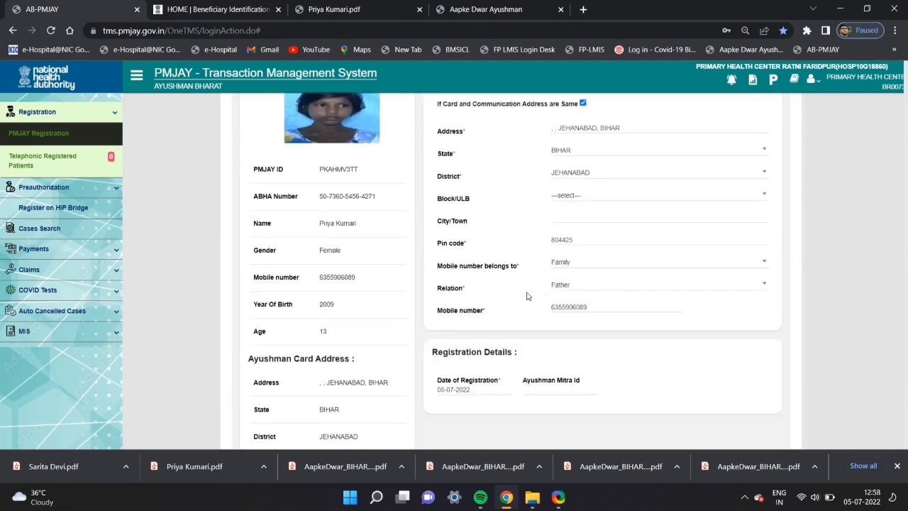
scroll(467, 339, down, 3)
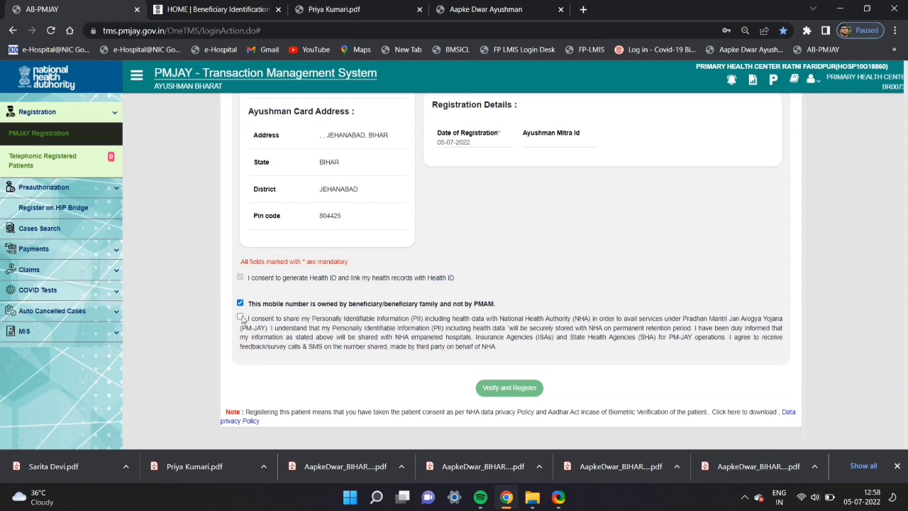
click(240, 318)
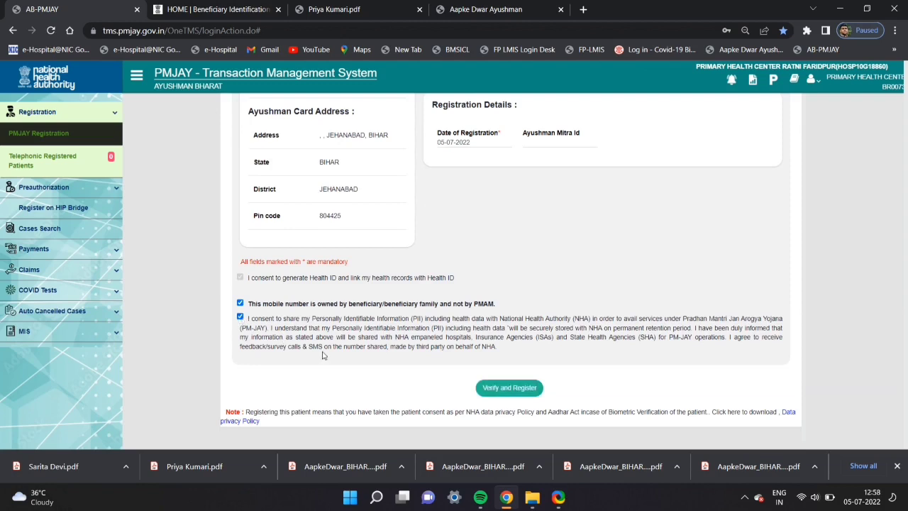
Step: Verify and register the patient, confirm the registration, and continue to the Patient Registration Form
click(499, 390)
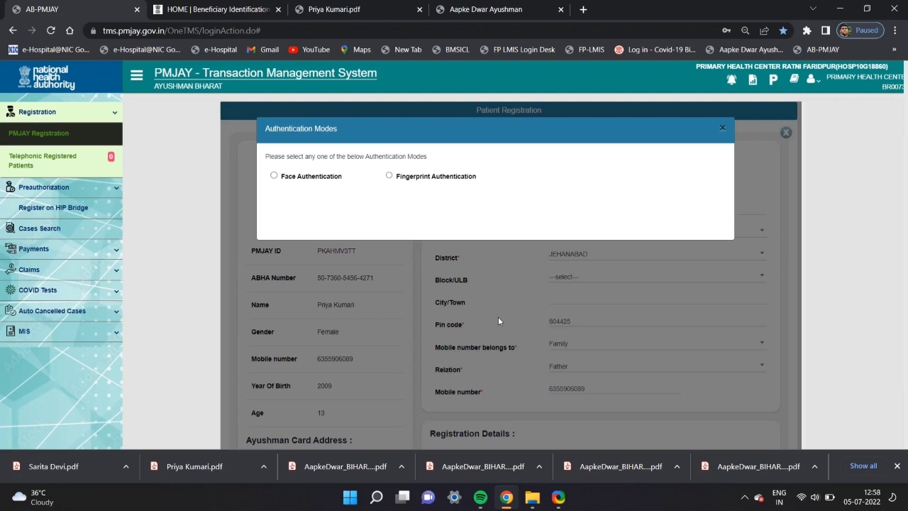
key(ctrl+4)
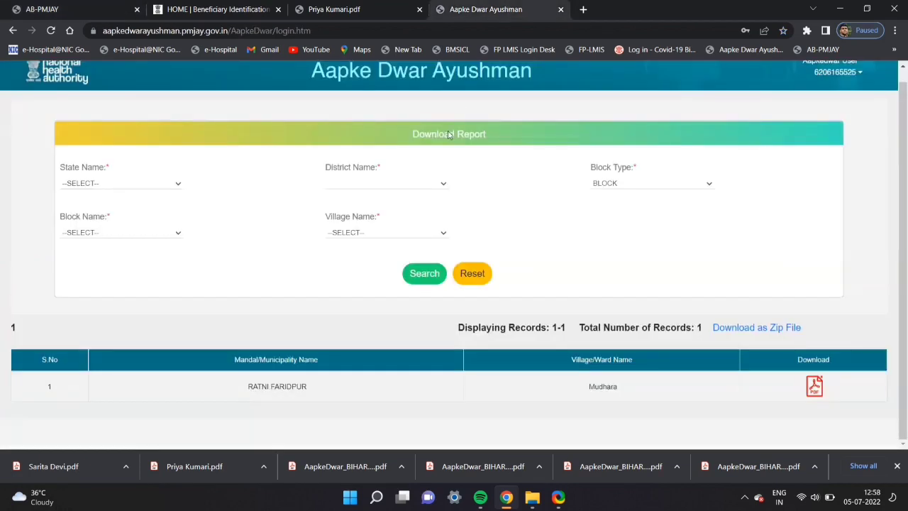
key(ctrl+1)
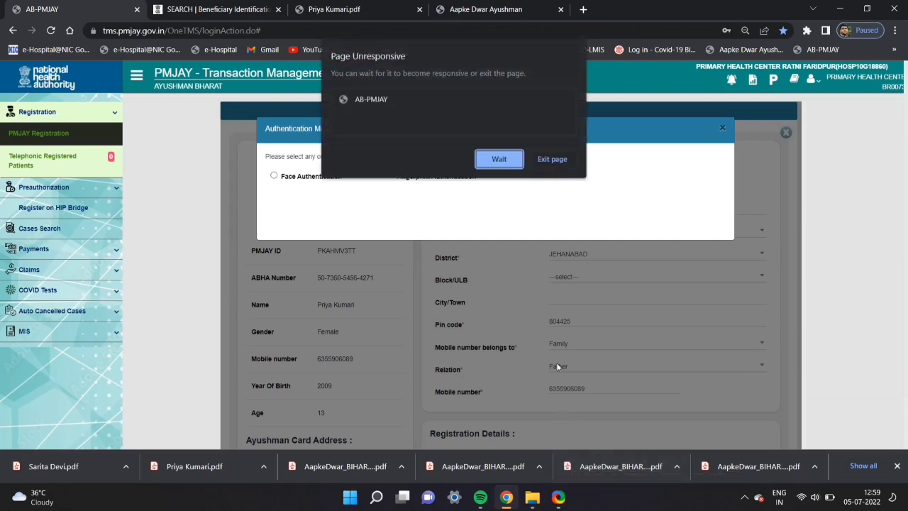
click(500, 164)
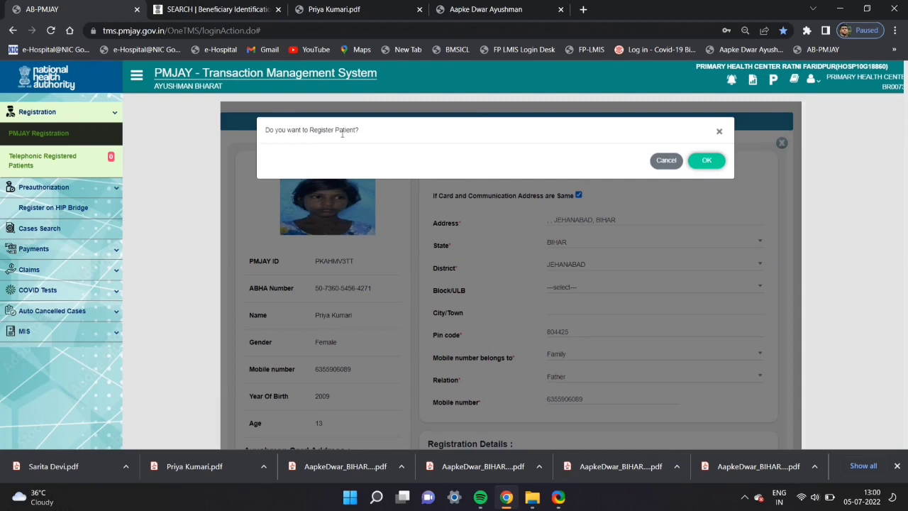
click(700, 164)
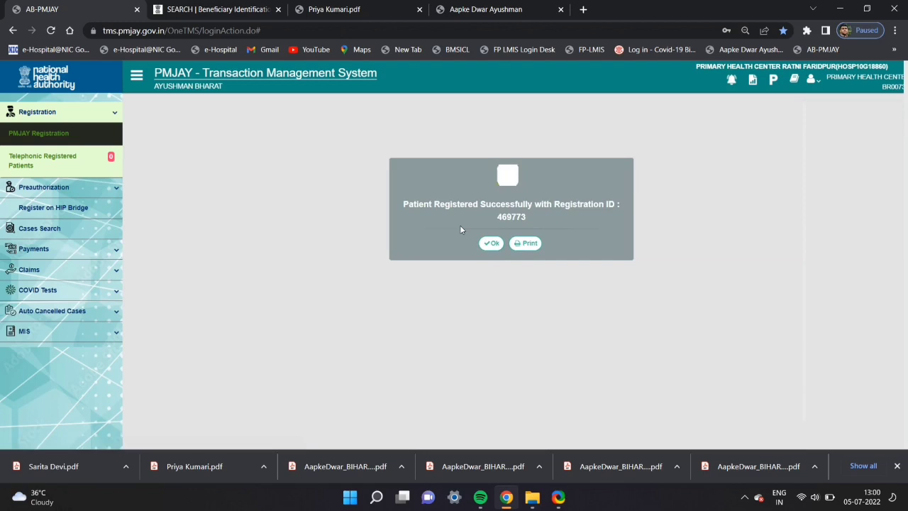
click(489, 244)
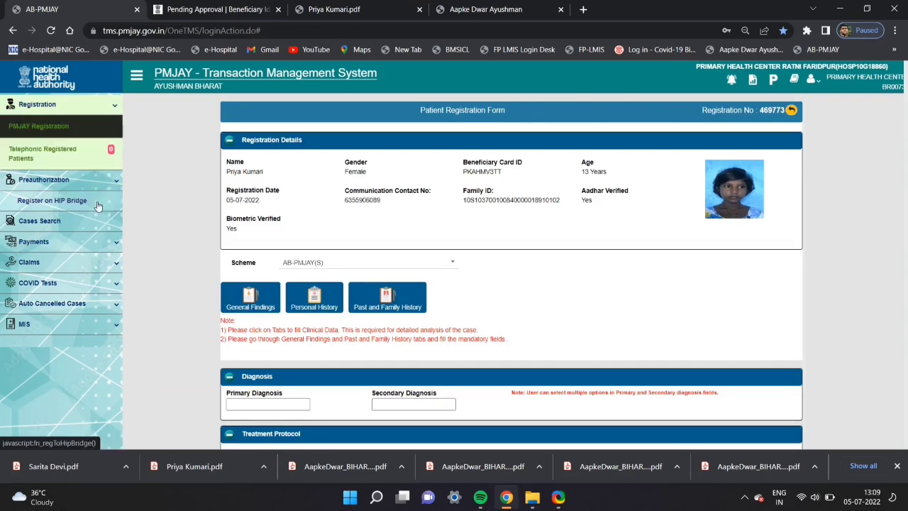
Step: Expand the Preauthorization options and set the Treatment Protocol speciality to General Medicine
click(103, 181)
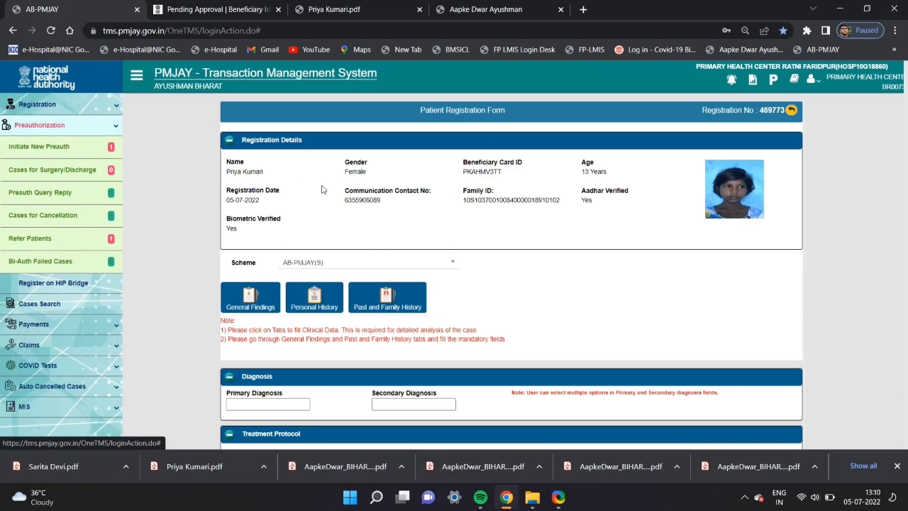
scroll(322, 190, down, 3)
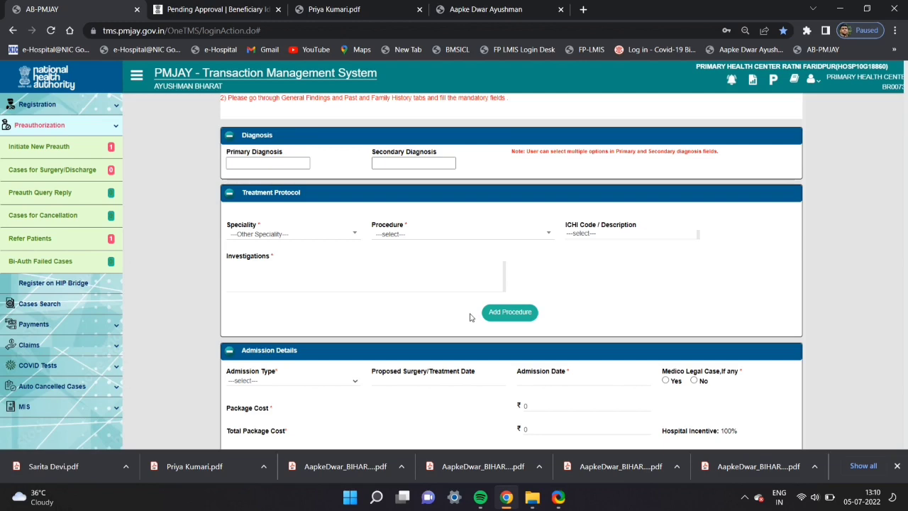
click(337, 236)
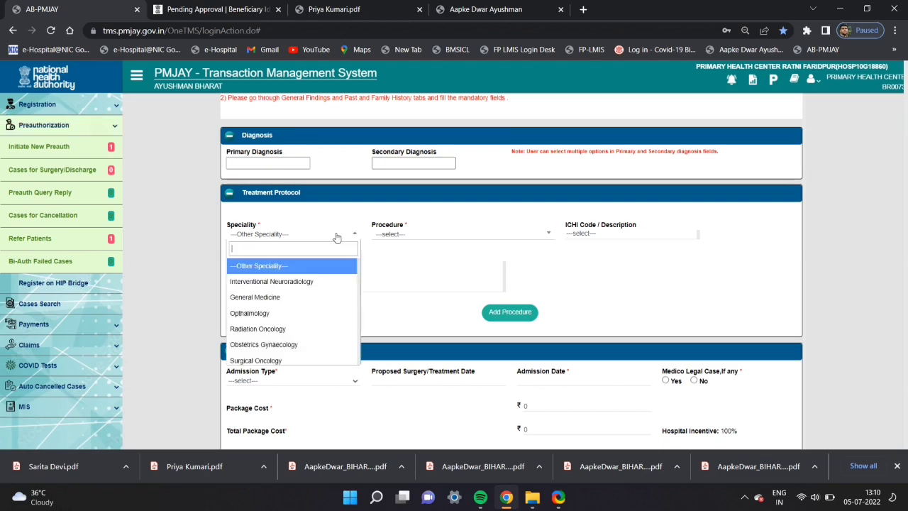
text(gener)
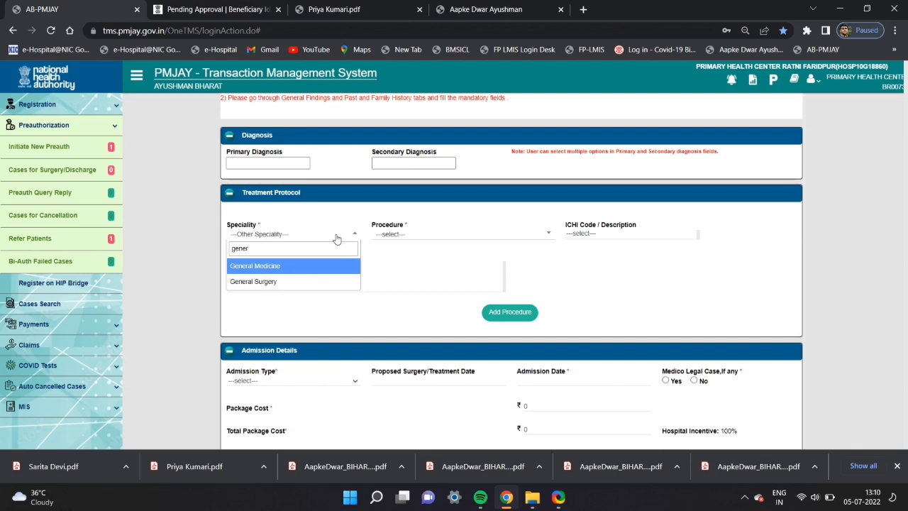
click(307, 270)
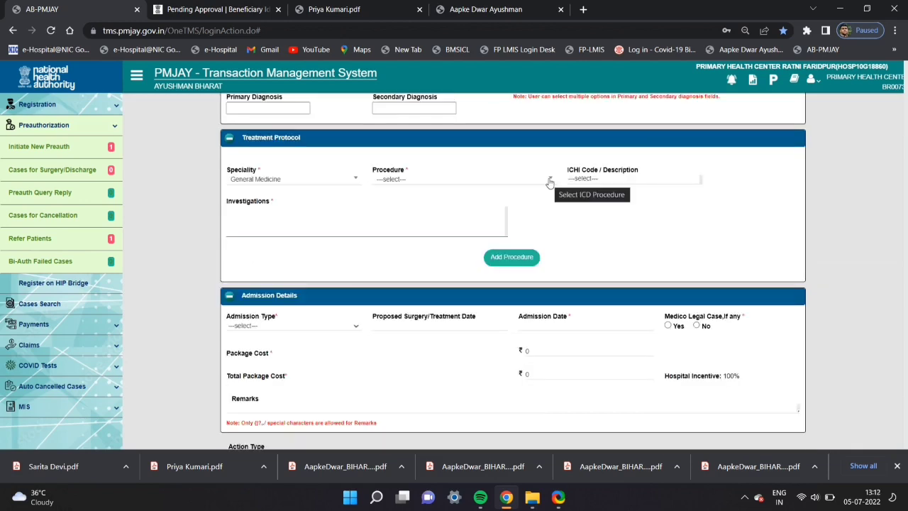
Step: Add the procedure Acute gastroenteritis with moderate dehydration (MG009A) with the clinical notes investigation, and dismiss the guidelines notification
click(550, 182)
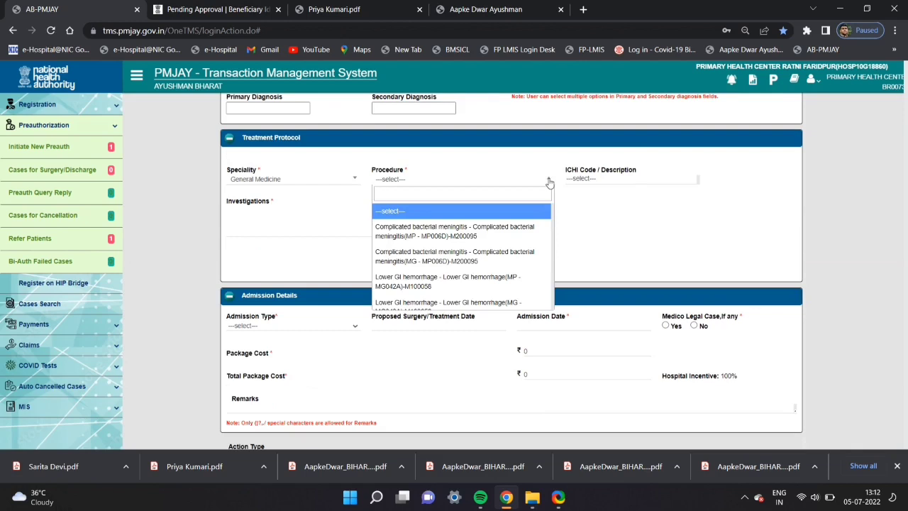
text(gastr)
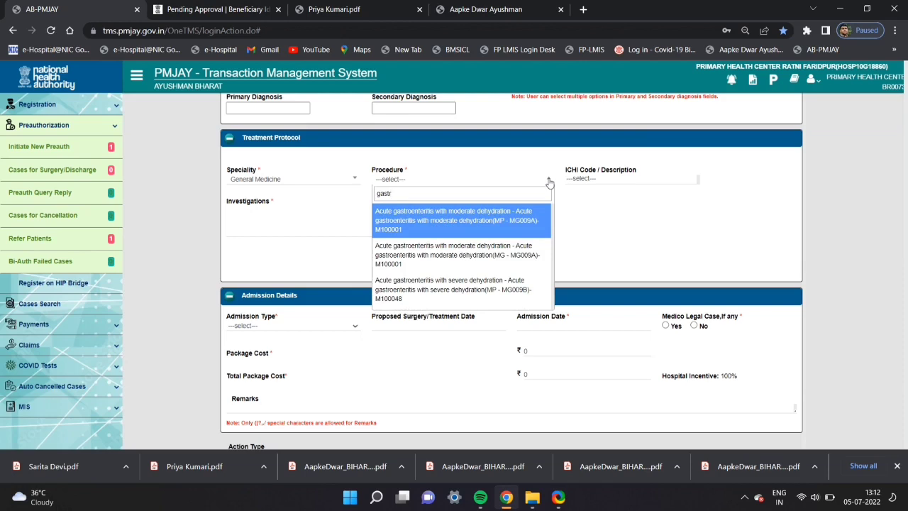
click(419, 219)
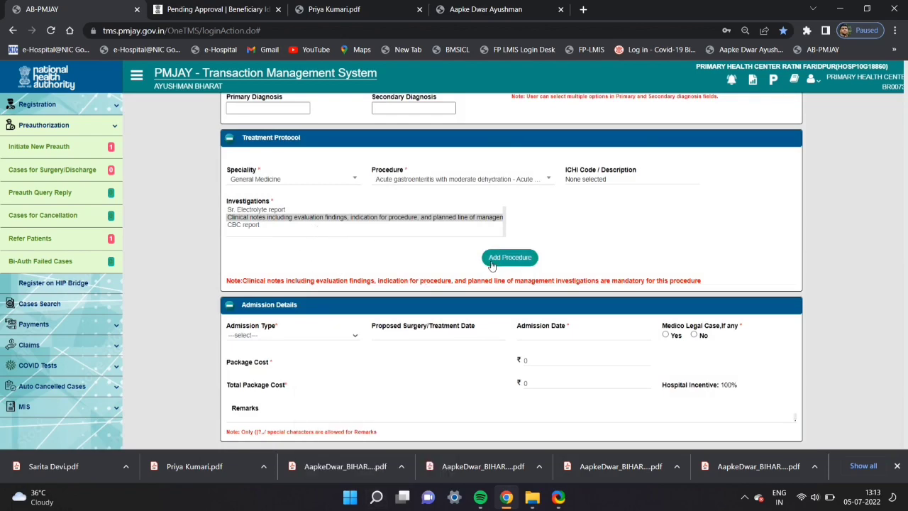
scroll(505, 267, up, 4)
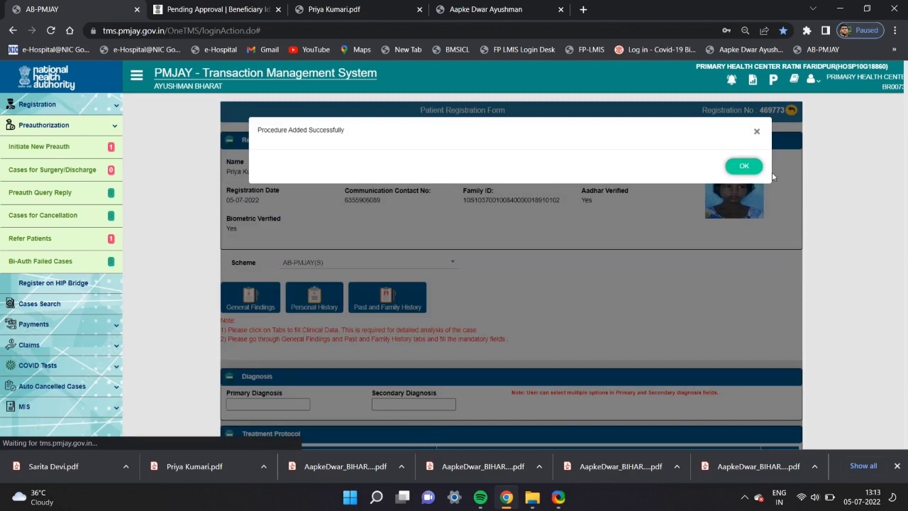
click(747, 166)
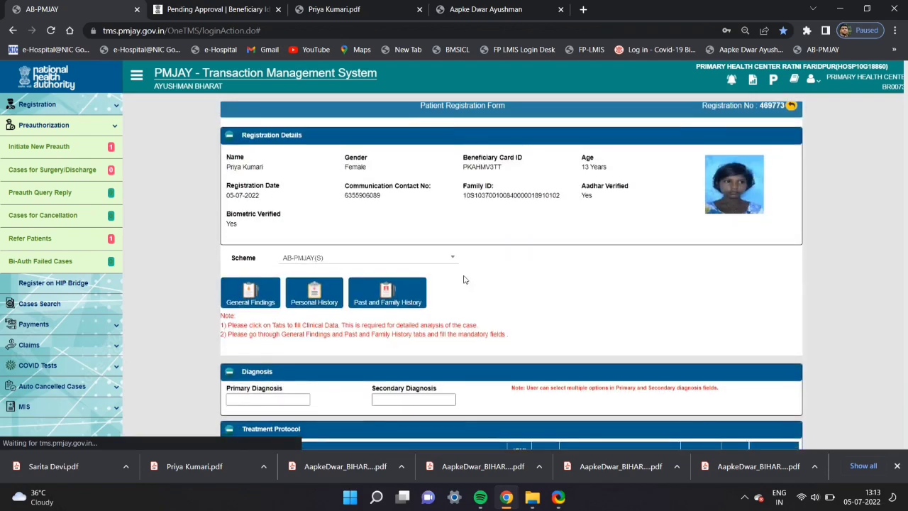
scroll(400, 282, down, 3)
scroll(399, 281, down, 2)
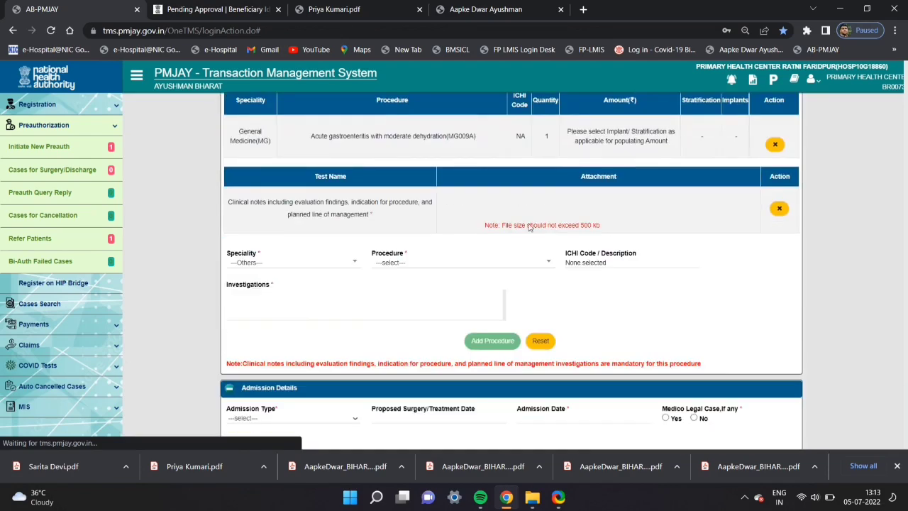
scroll(615, 267, up, 2)
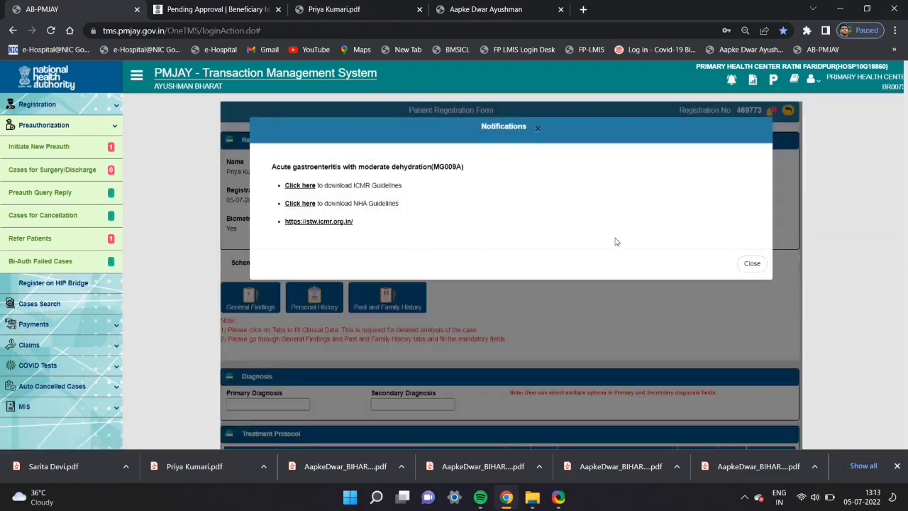
click(752, 263)
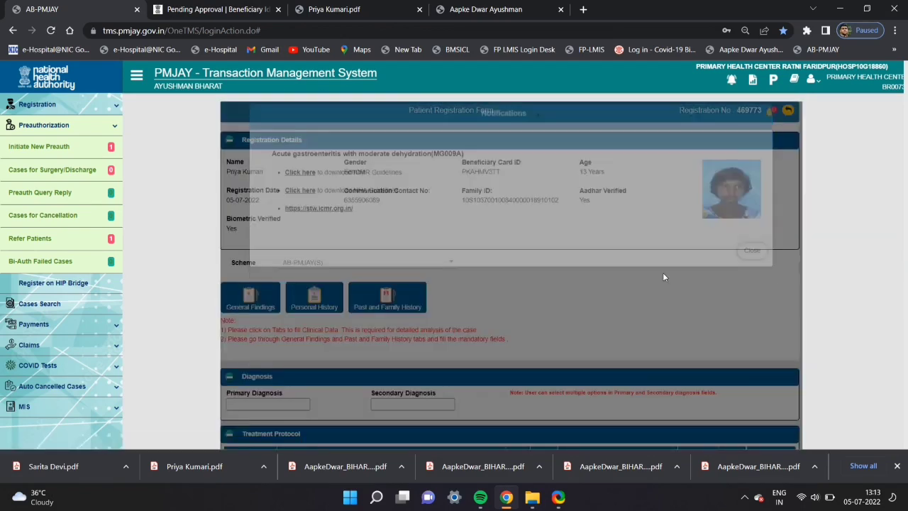
Step: Add a Bed Category stratification of Routine Ward to the acute gastroenteritis procedure
scroll(457, 266, down, 3)
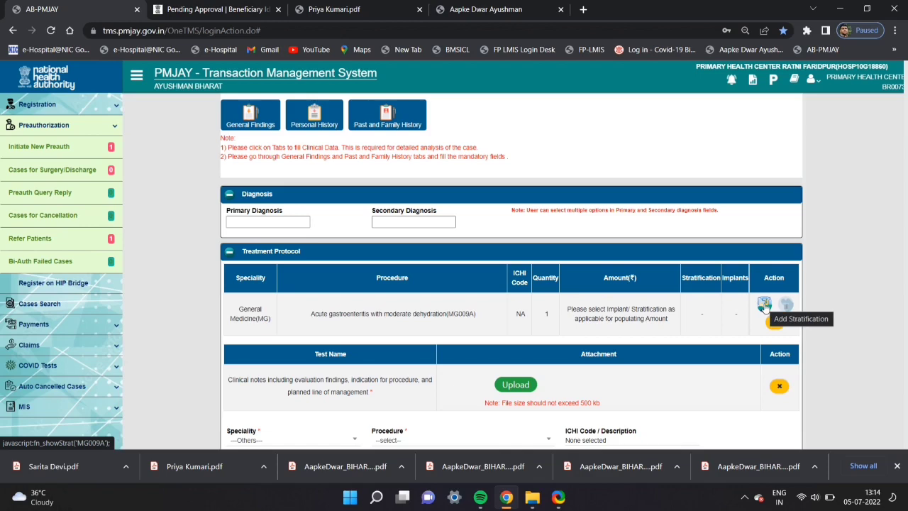
click(764, 305)
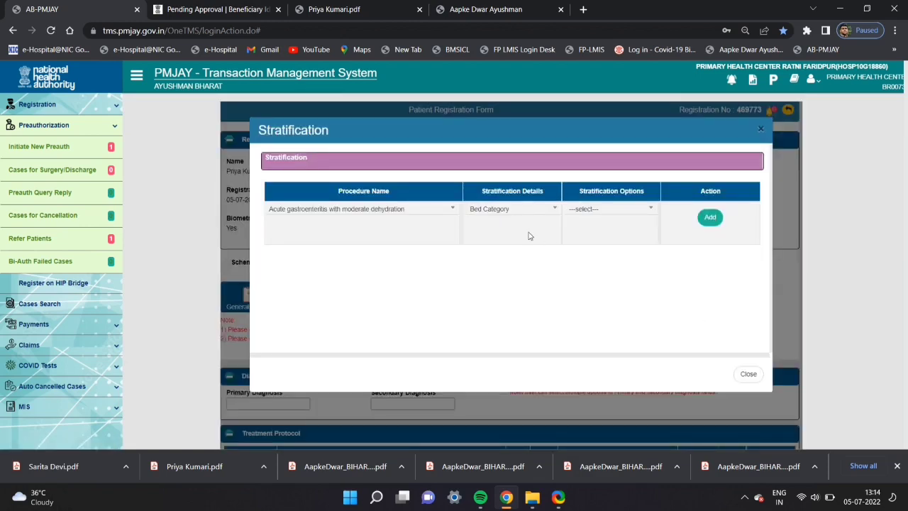
click(603, 210)
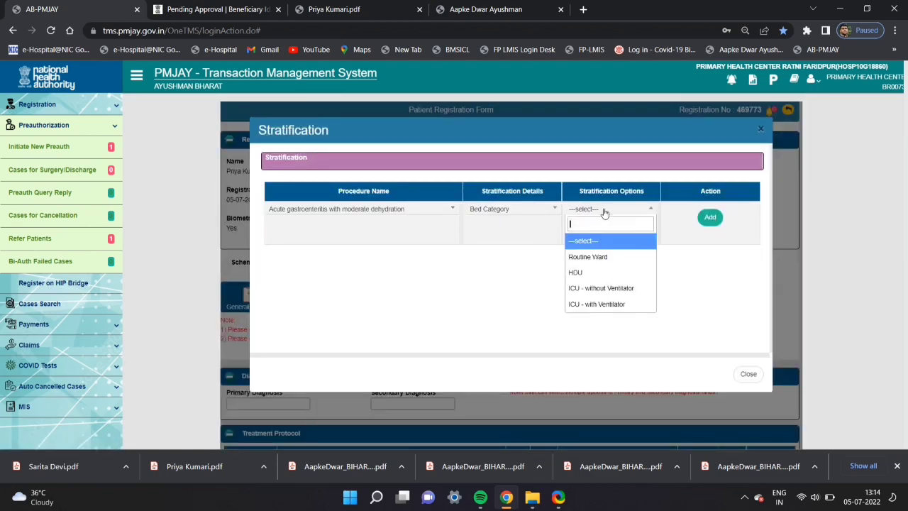
click(588, 259)
click(709, 219)
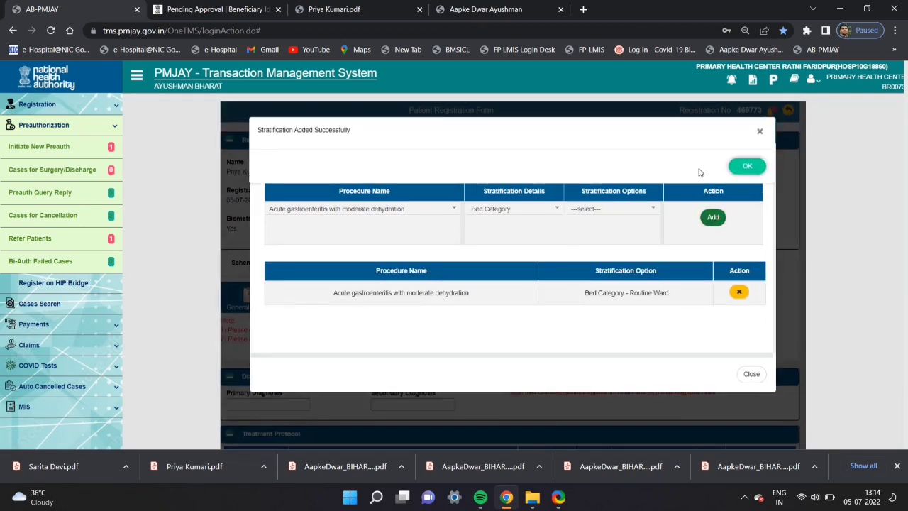
click(745, 169)
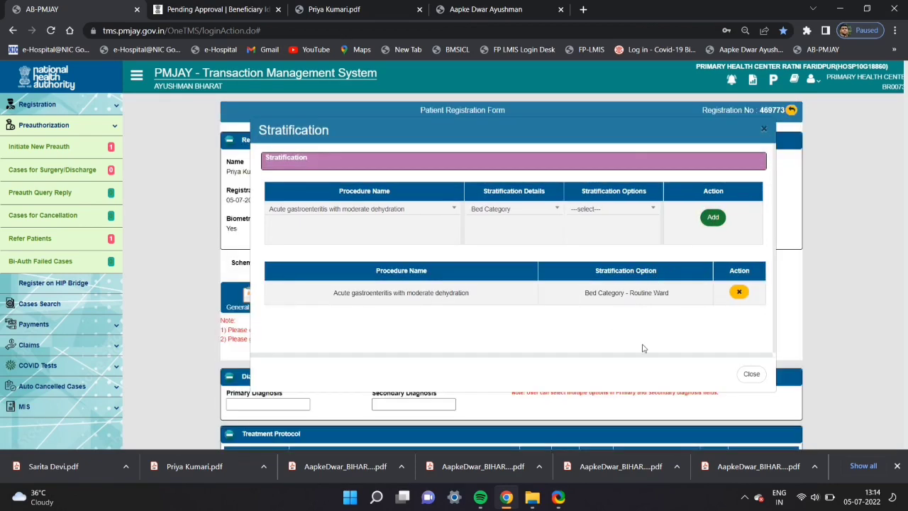
click(751, 374)
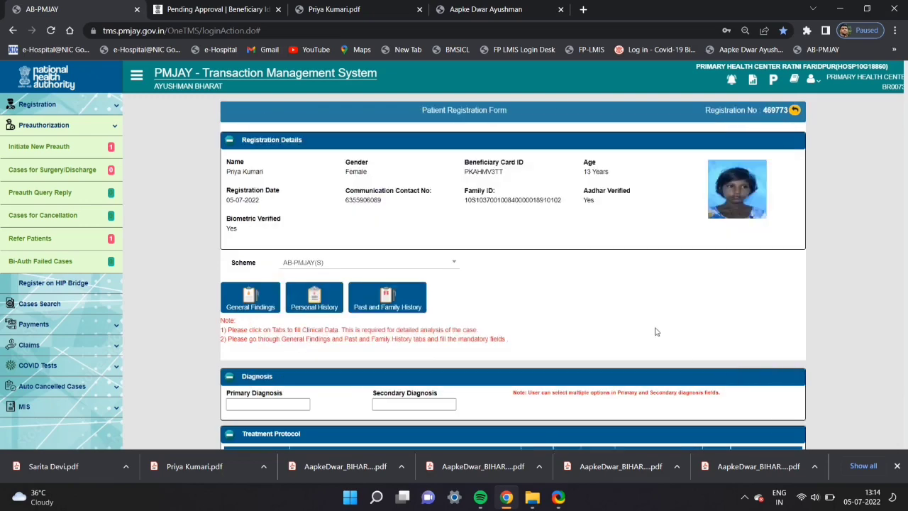
Step: Upload the patient's clinical notes image from the Downloads folder as the attachment for the required clinical notes test
scroll(624, 269, down, 4)
scroll(615, 250, up, 1)
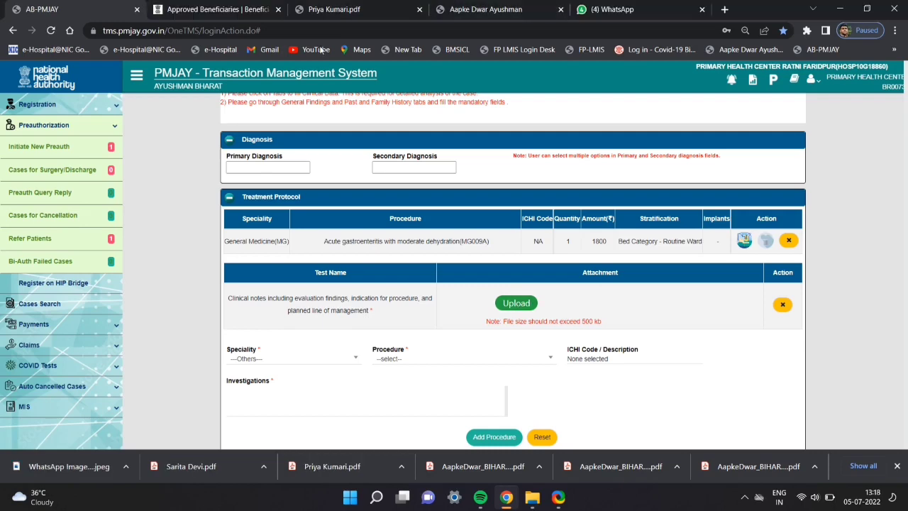
click(511, 305)
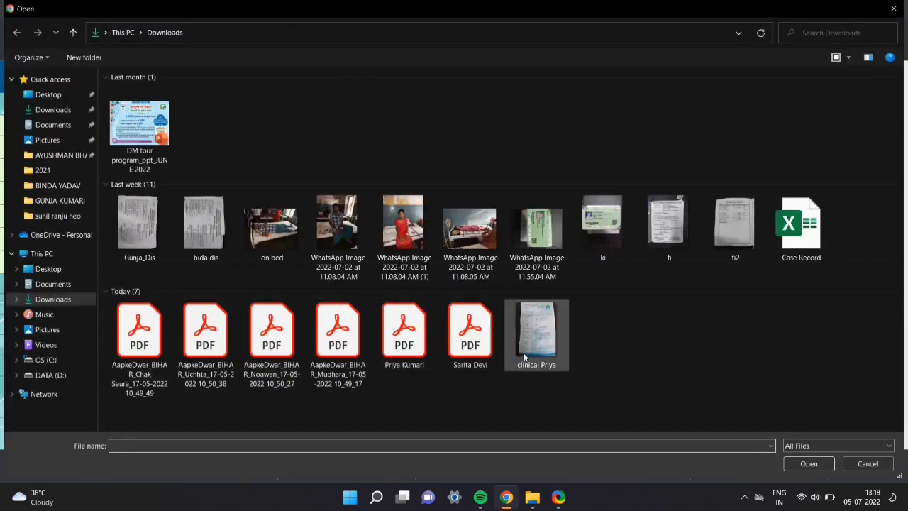
click(525, 351)
double_click(526, 351)
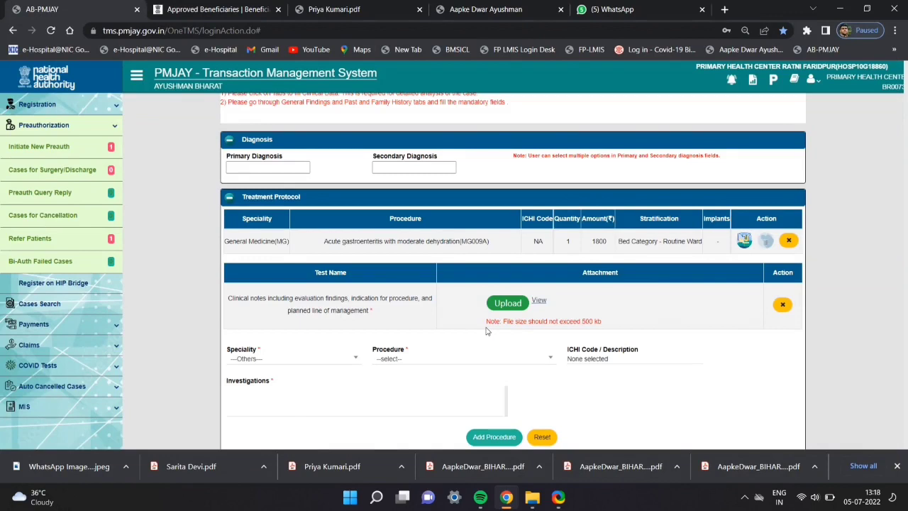
Step: Set the admission type to Emergency and mark the medico legal case as No
scroll(486, 331, down, 3)
click(323, 278)
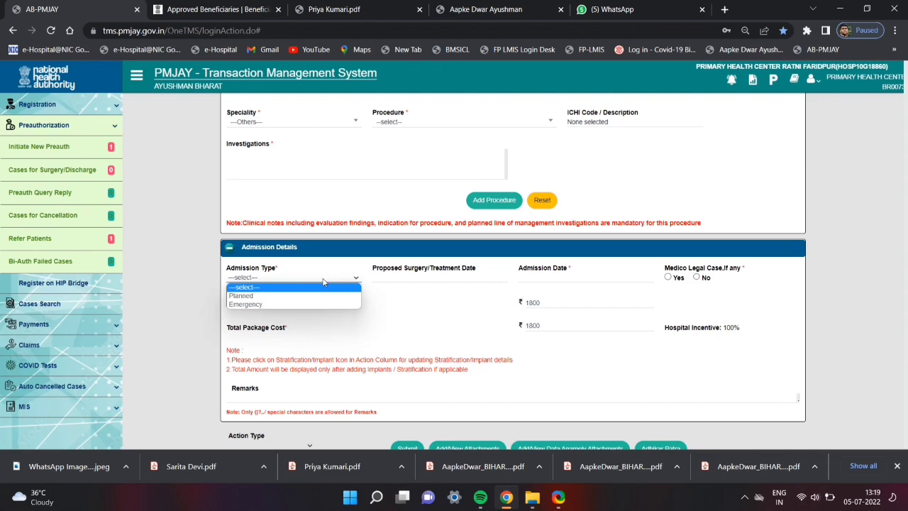
click(306, 304)
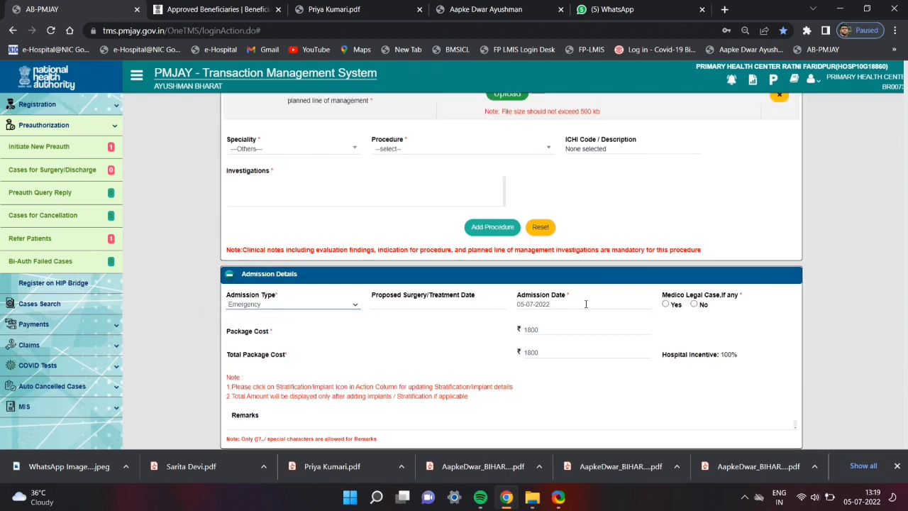
click(694, 304)
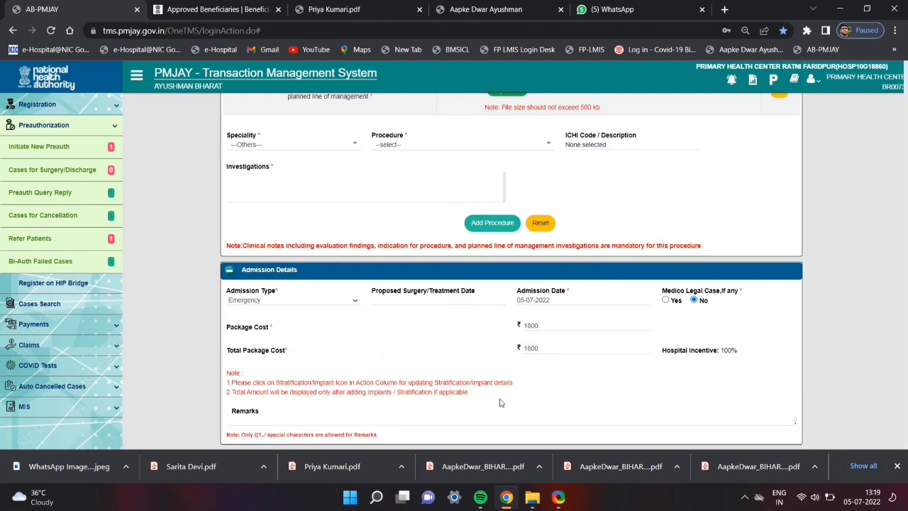
Step: Set the action type to Initiate Pre-auth, submit the form, and acknowledge the message about past illness history
scroll(419, 379, down, 1)
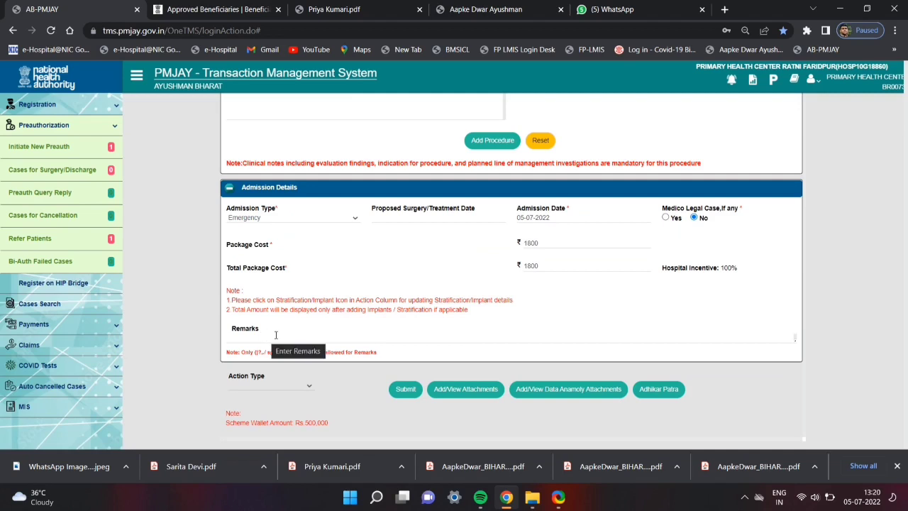
click(294, 386)
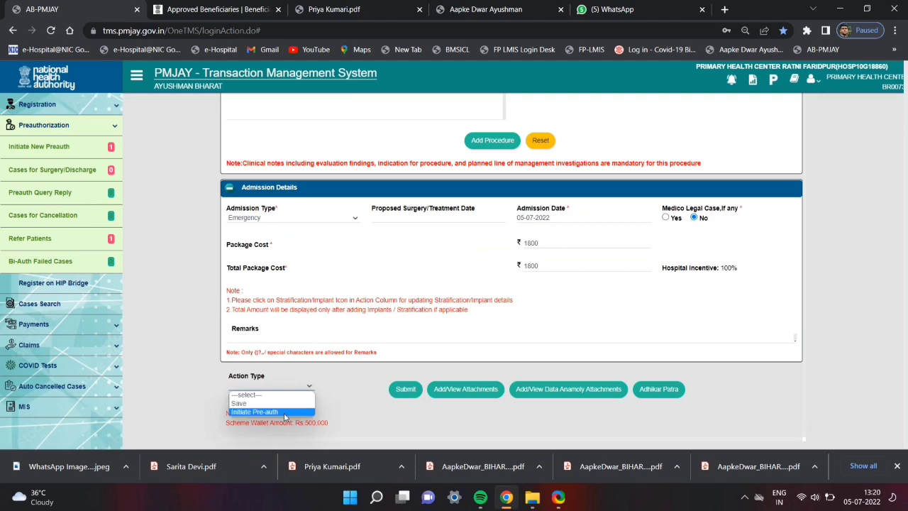
click(284, 412)
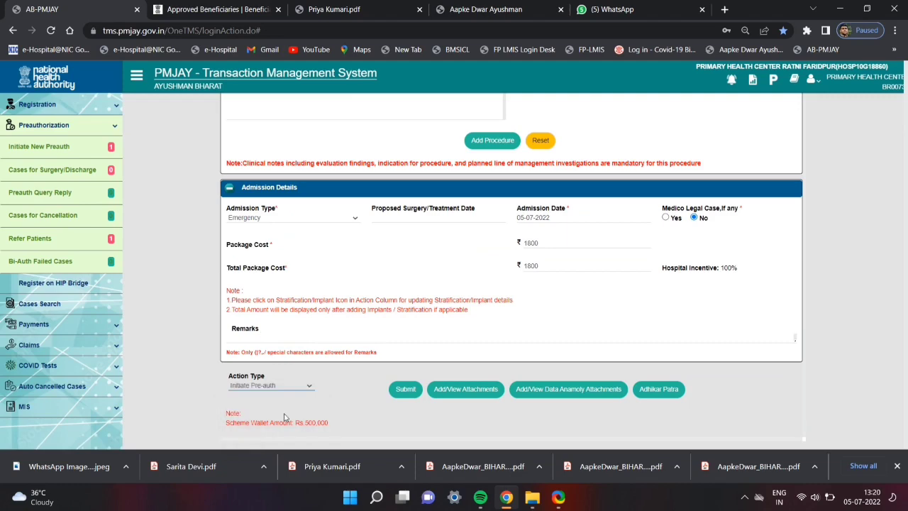
click(406, 389)
scroll(405, 389, up, 3)
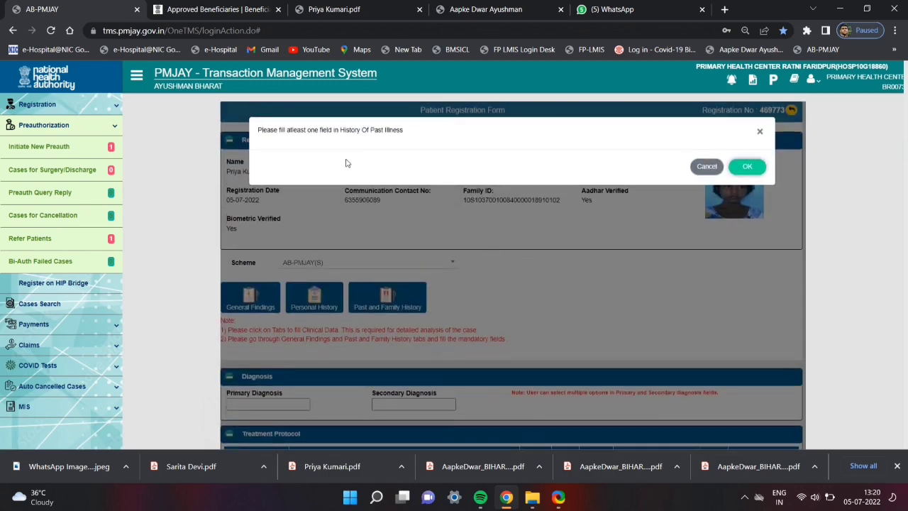
key(Return)
Step: Resubmit the form and save Not Applicable for both History Of Past Illness and Family History
scroll(492, 284, down, 15)
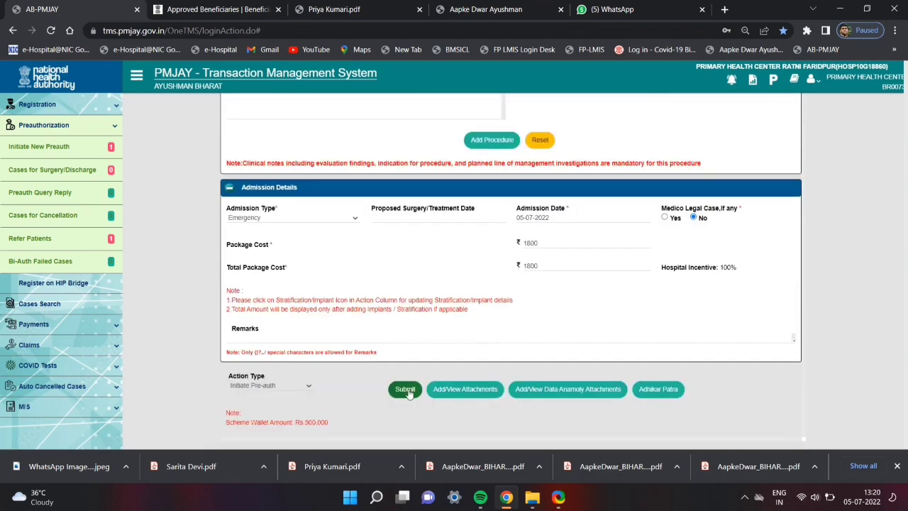
click(405, 390)
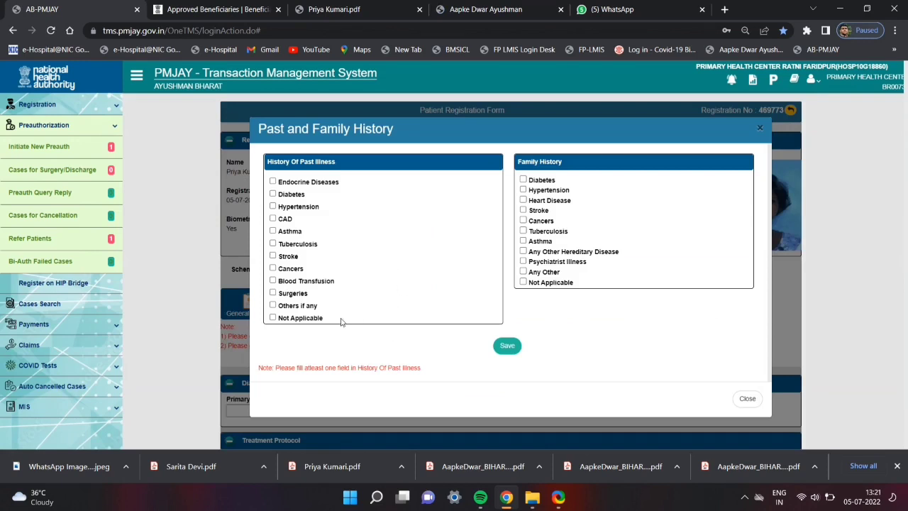
click(272, 318)
click(524, 282)
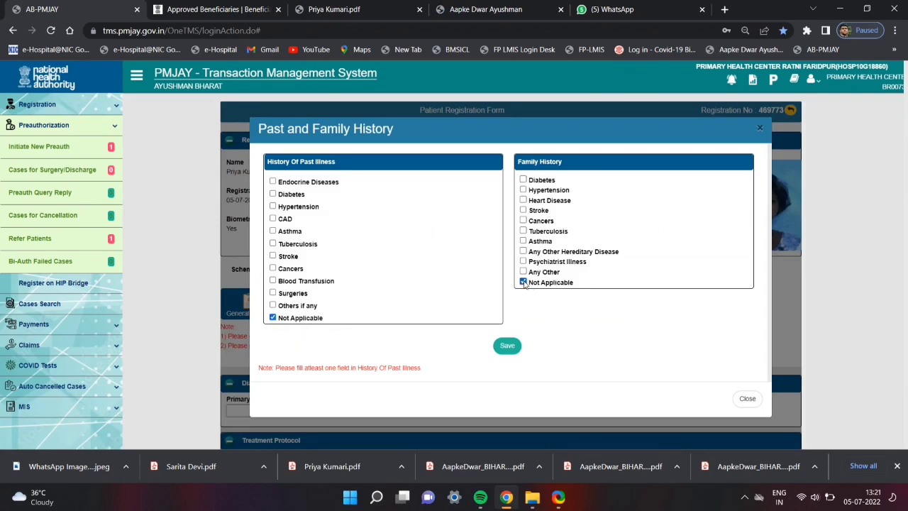
click(507, 346)
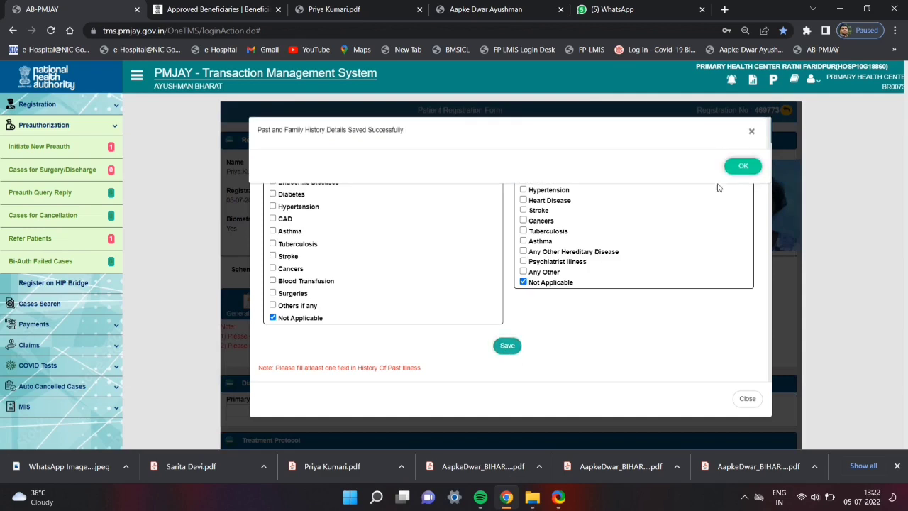
click(743, 168)
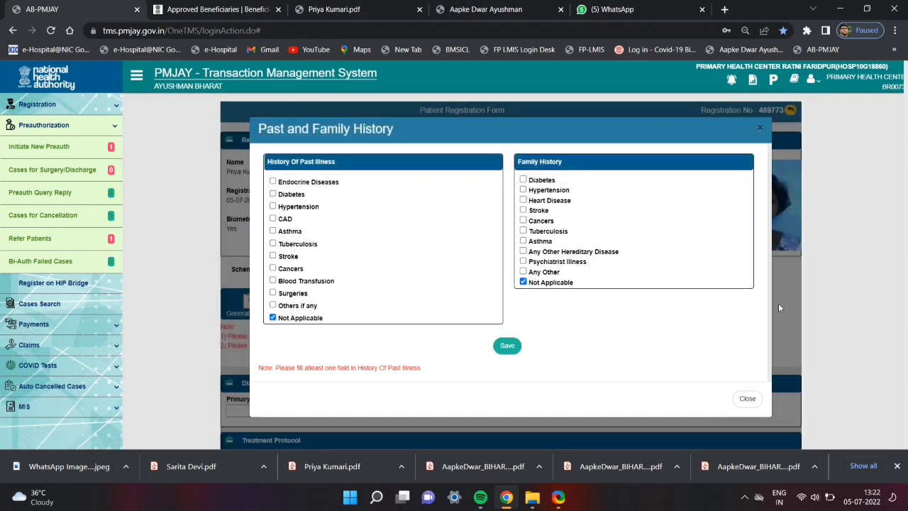
click(750, 398)
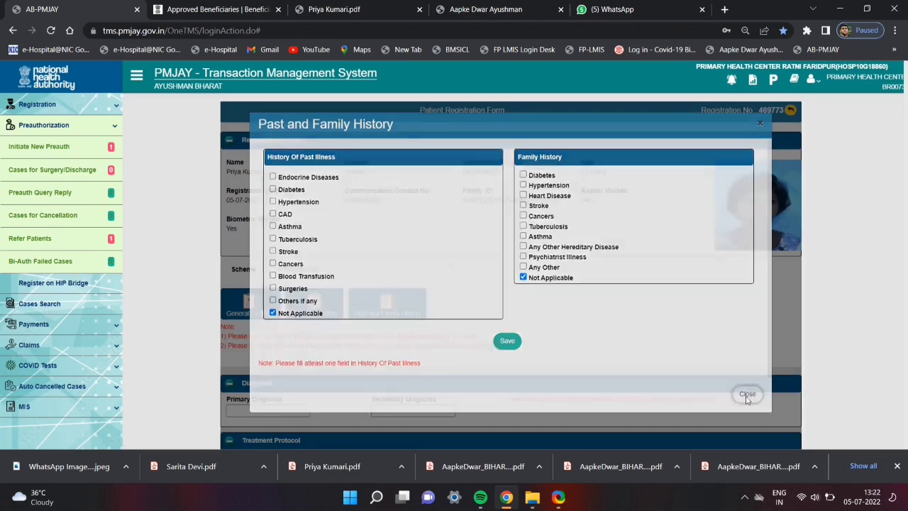
Step: Submit the preauthorization request again and proceed to the required General Findings
scroll(612, 317, down, 10)
click(401, 391)
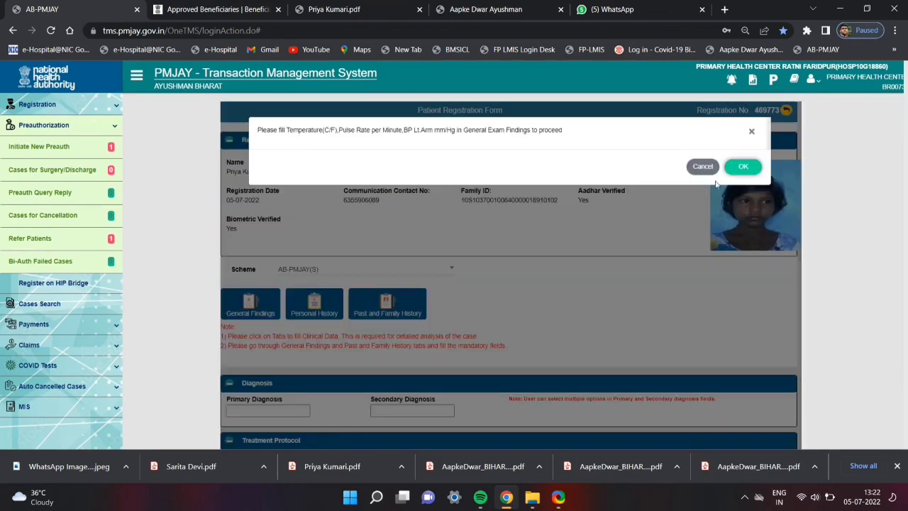
click(742, 167)
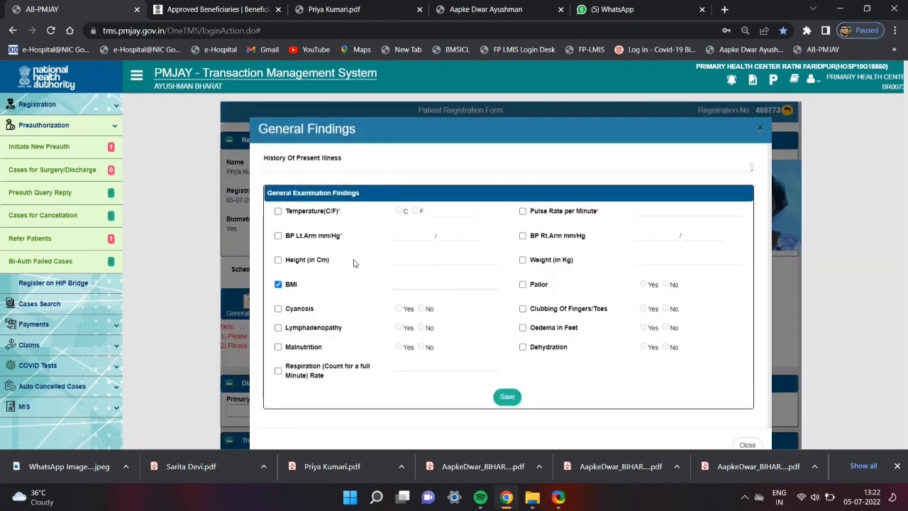
Step: Record a temperature of 37 °C, a pulse rate of 72 per minute and a left-arm blood pressure of 120/80 mm/Hg
click(278, 210)
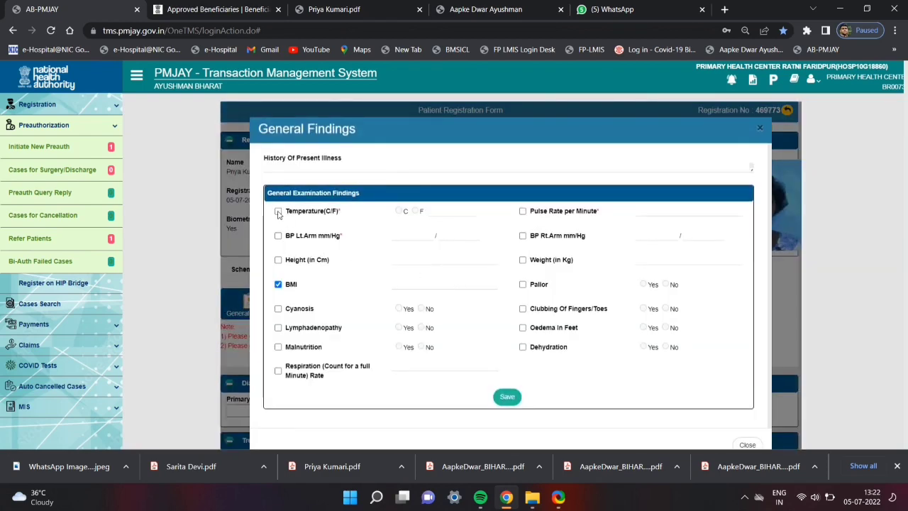
click(399, 210)
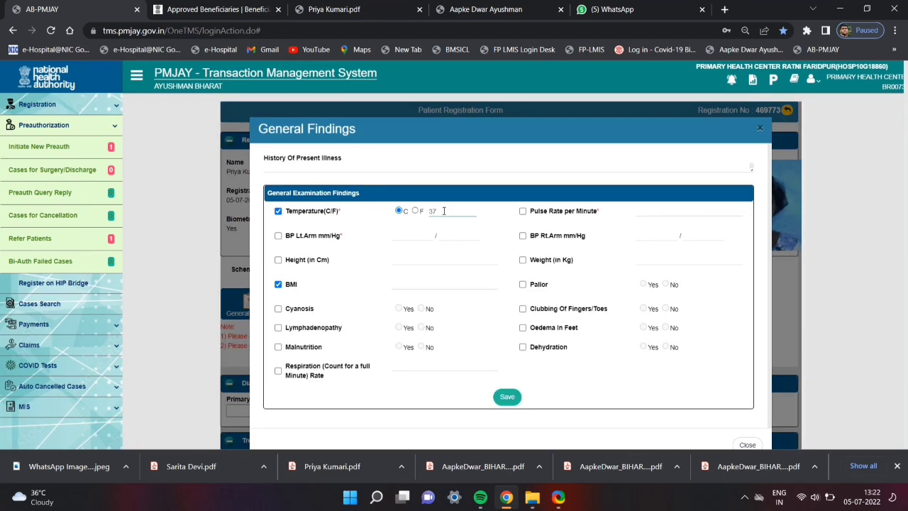
click(522, 211)
click(645, 211)
click(278, 236)
click(418, 236)
click(444, 237)
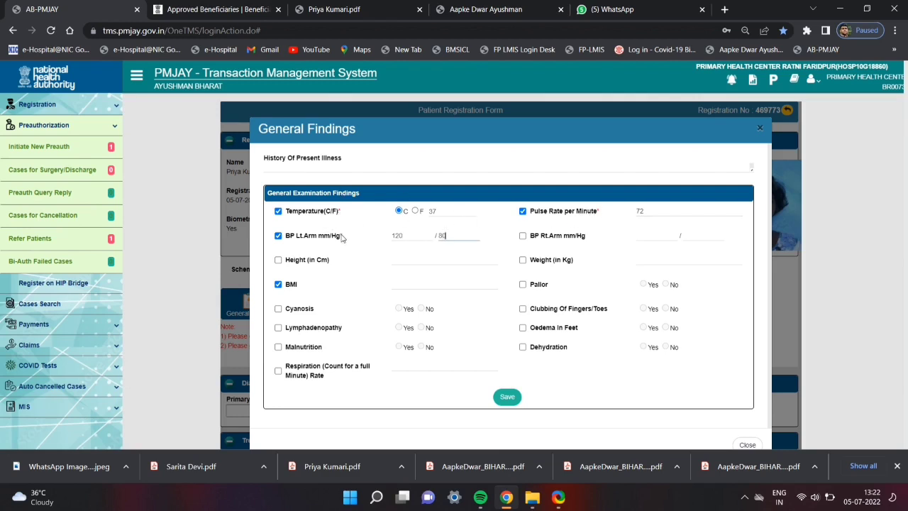
Step: Save the general examination findings, acknowledge the saved message and close the General Findings form
click(511, 398)
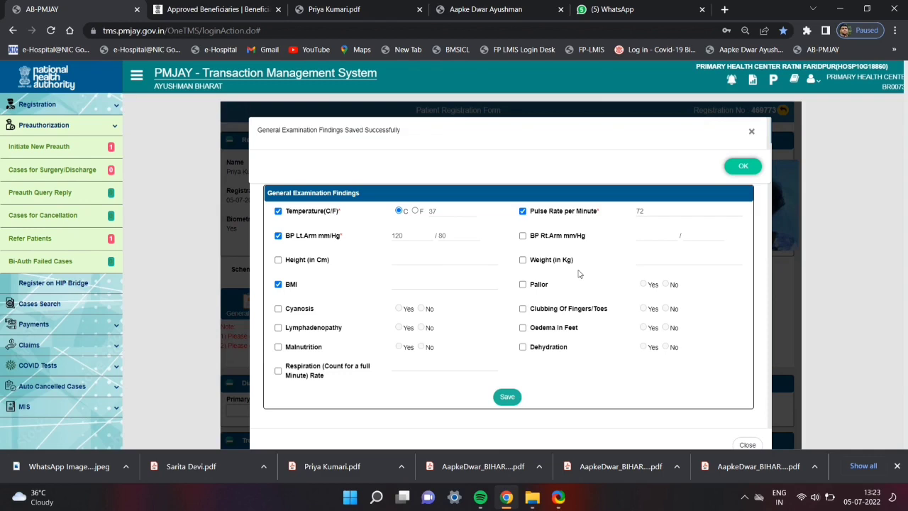
click(740, 166)
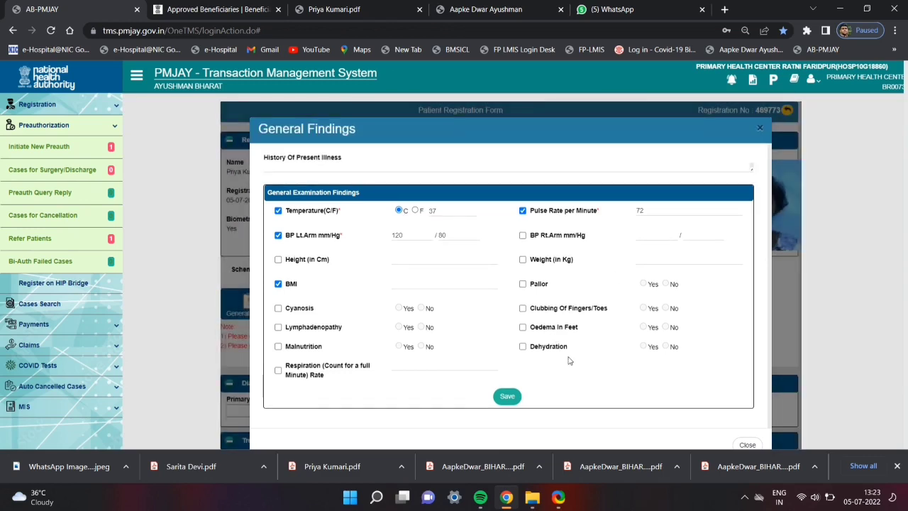
scroll(740, 334, down, 2)
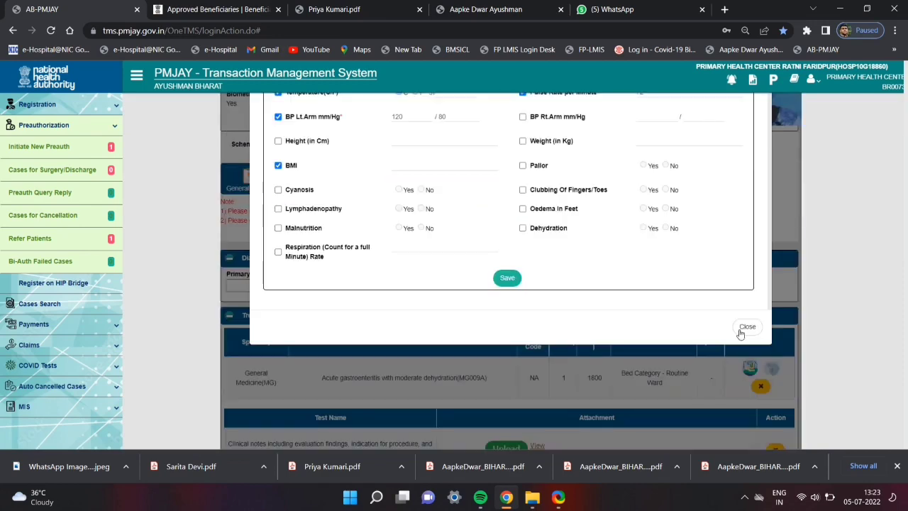
click(740, 332)
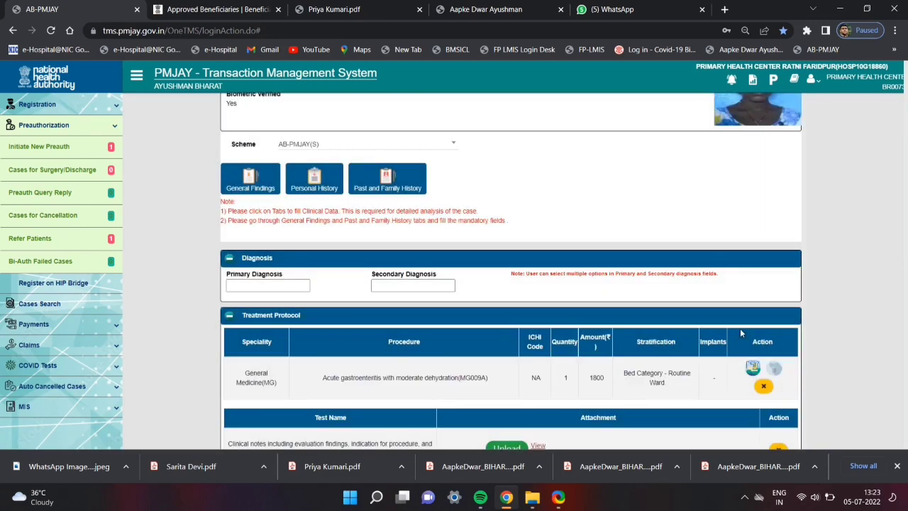
Step: Confirm initiating the preauthorization and highlight the case number in the resulting message
scroll(392, 359, up, 2)
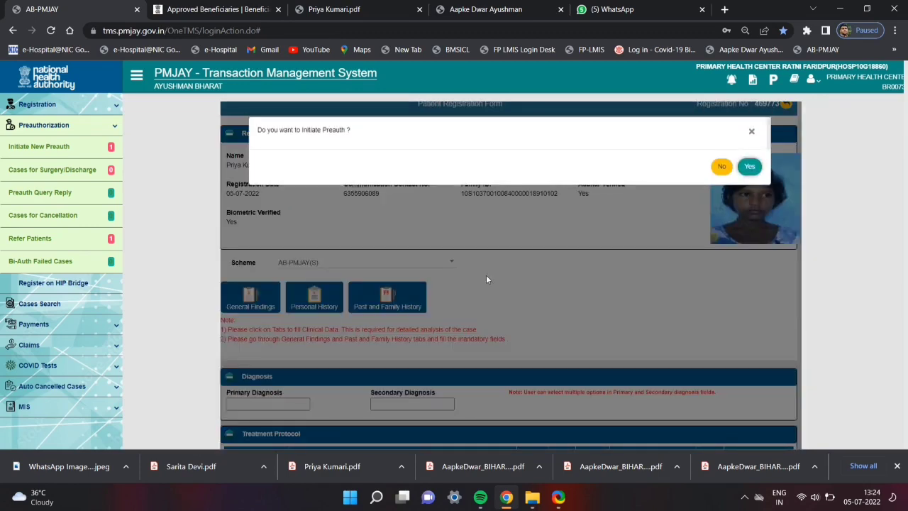
click(749, 166)
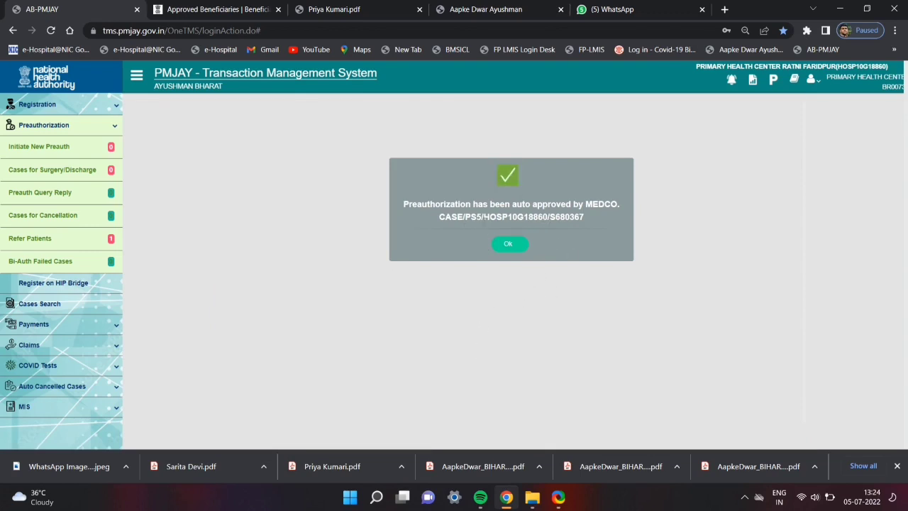
drag(440, 216, 585, 217)
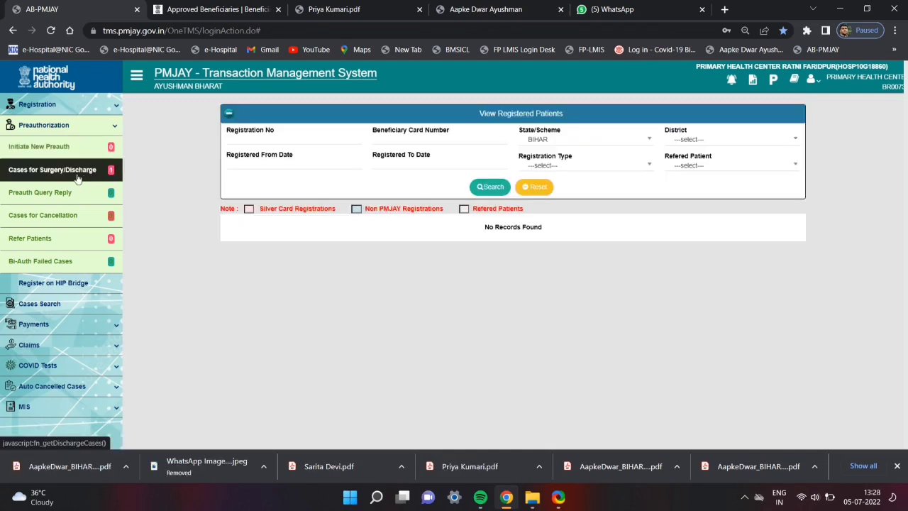
Step: Open the patient's case from Cases for Surgery/Discharge and go to its treatment and discharge details
click(76, 180)
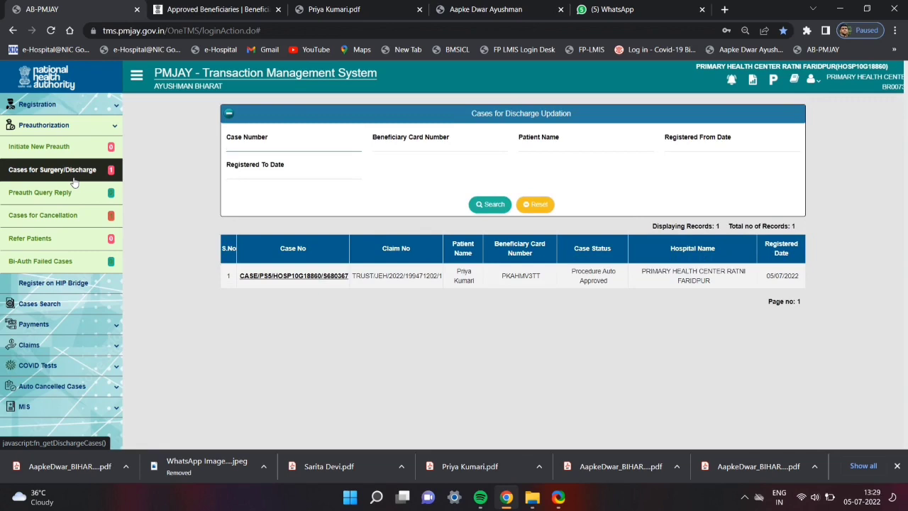
click(74, 178)
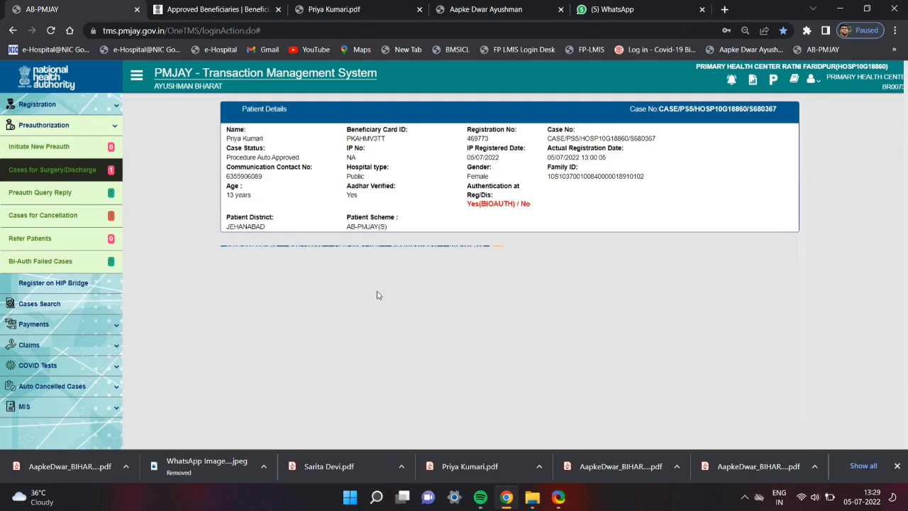
scroll(358, 270, down, 2)
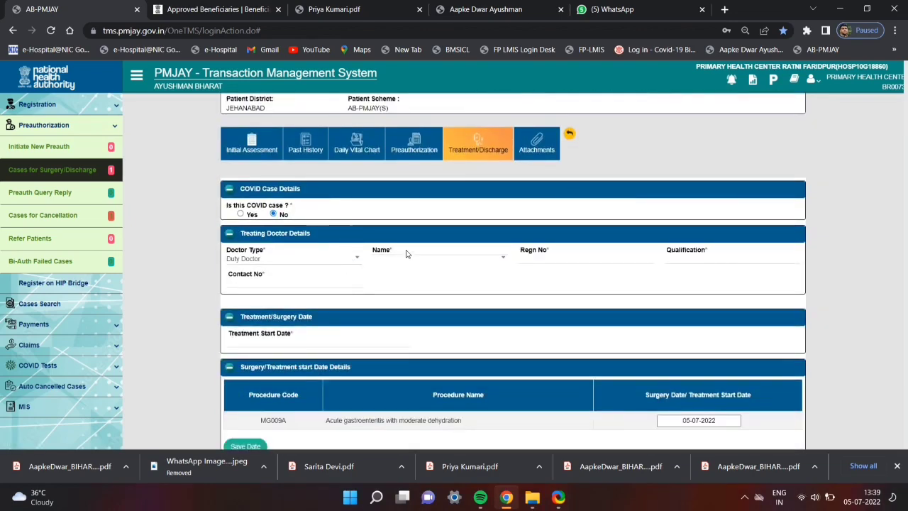
Step: Set the treating doctor type to Others and the treatment start date to 05-07-2022
click(298, 257)
click(241, 367)
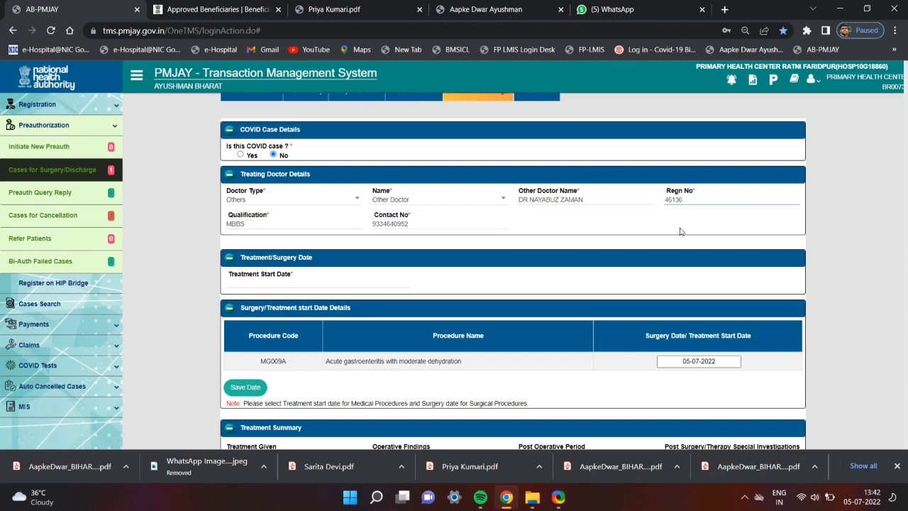
click(308, 280)
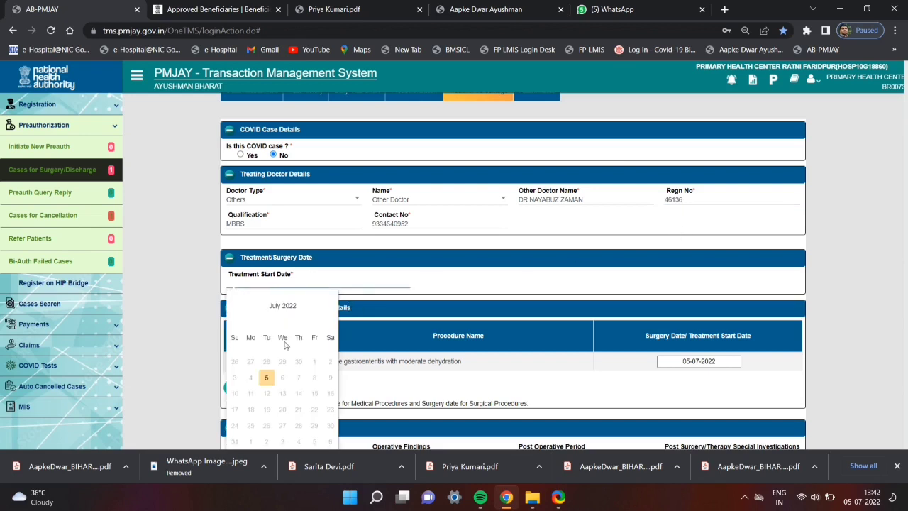
click(268, 378)
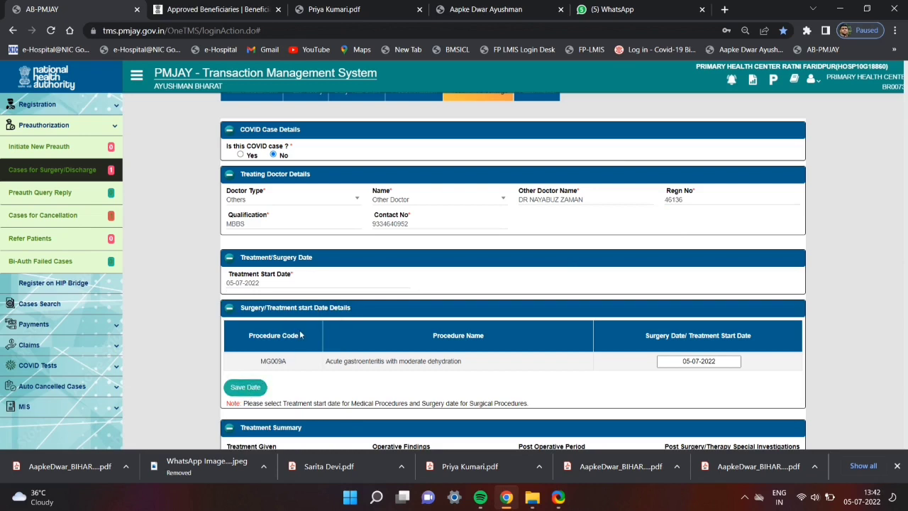
Step: Save the treatment start date for the acute gastroenteritis procedure, confirming the request and acknowledging the message
click(241, 390)
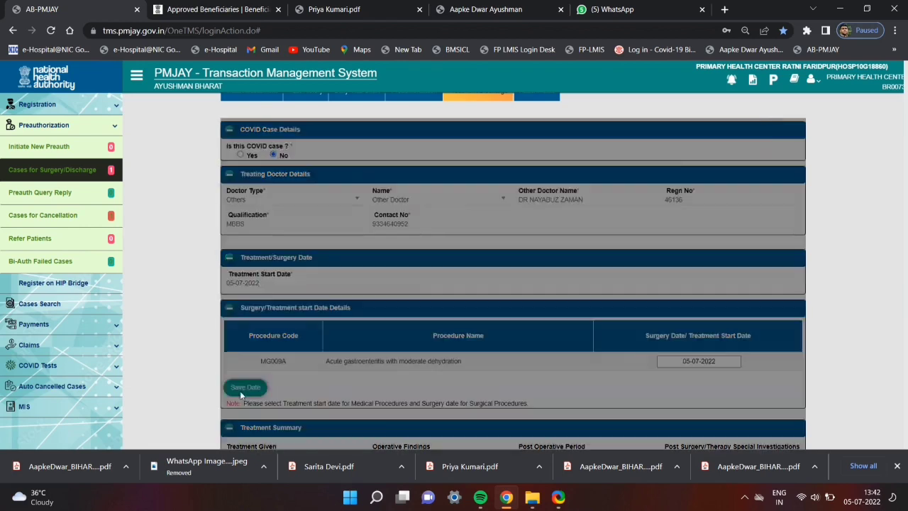
scroll(271, 414, down, 1)
scroll(653, 206, up, 3)
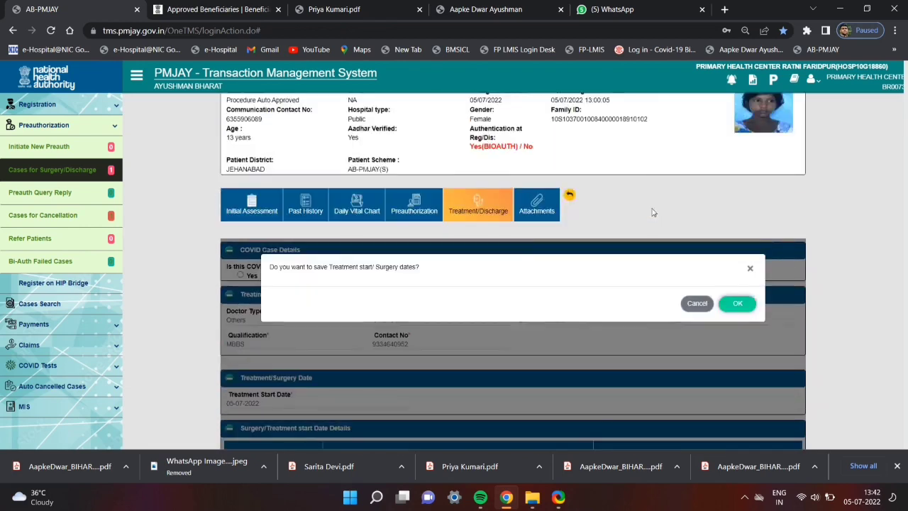
click(734, 303)
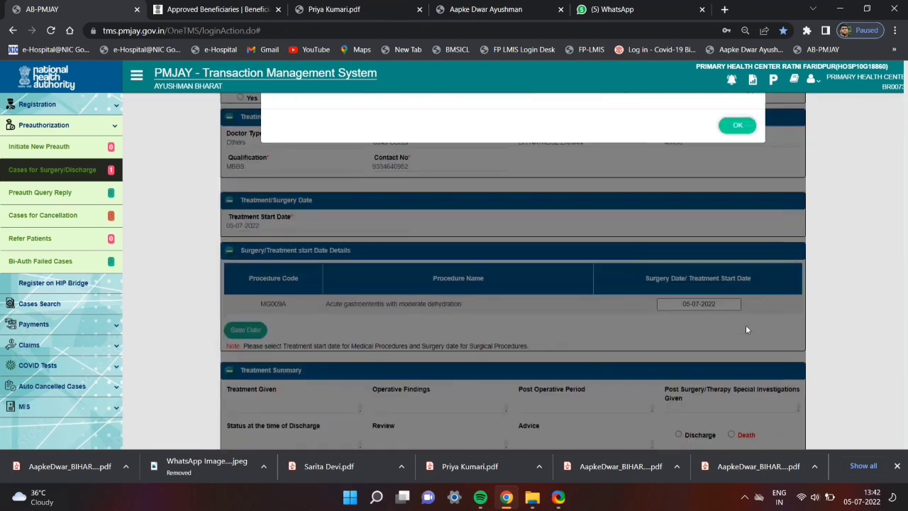
scroll(822, 217, up, 3)
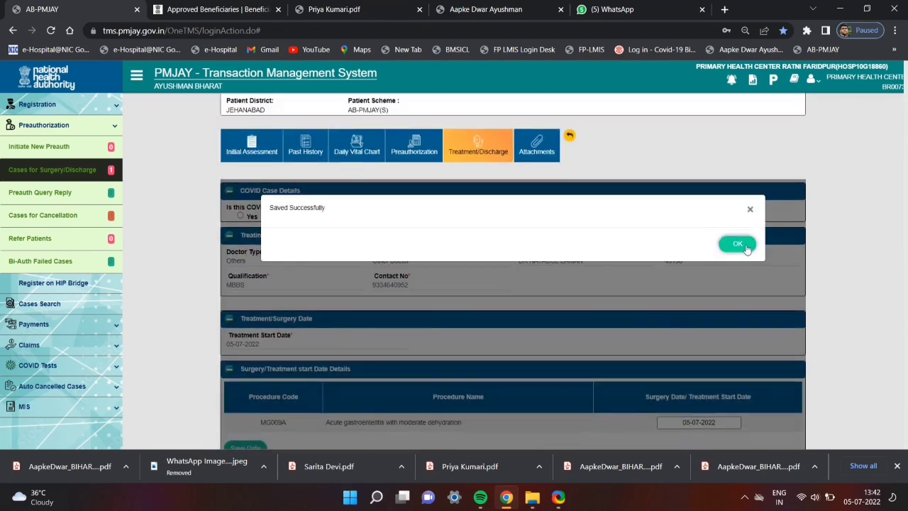
click(738, 245)
Step: Mark the outcome as Discharge, with discharge date 05/07/2022 13:25 and next follow-up date 09/07/2022
scroll(607, 308, down, 2)
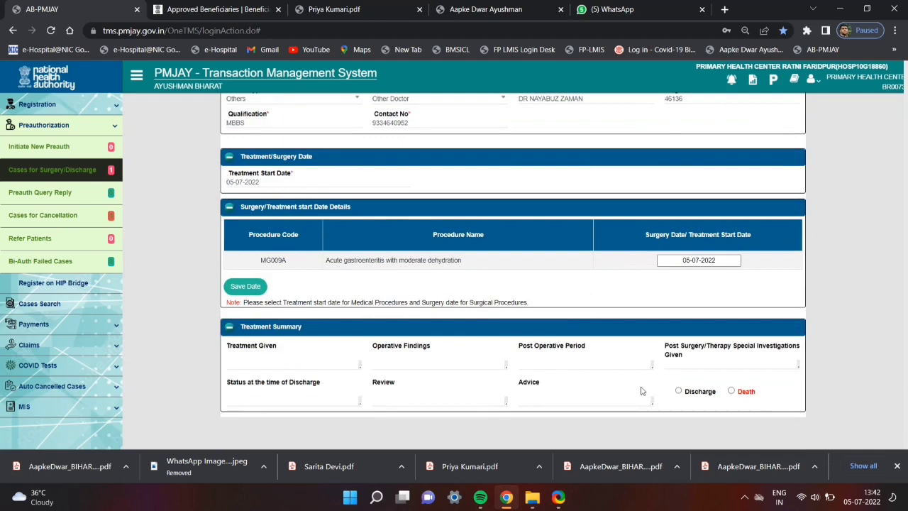
click(678, 391)
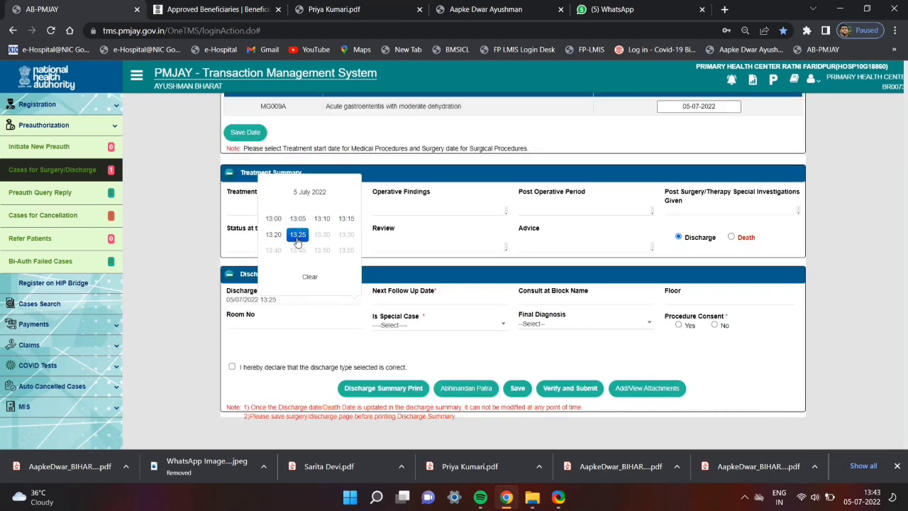
click(298, 240)
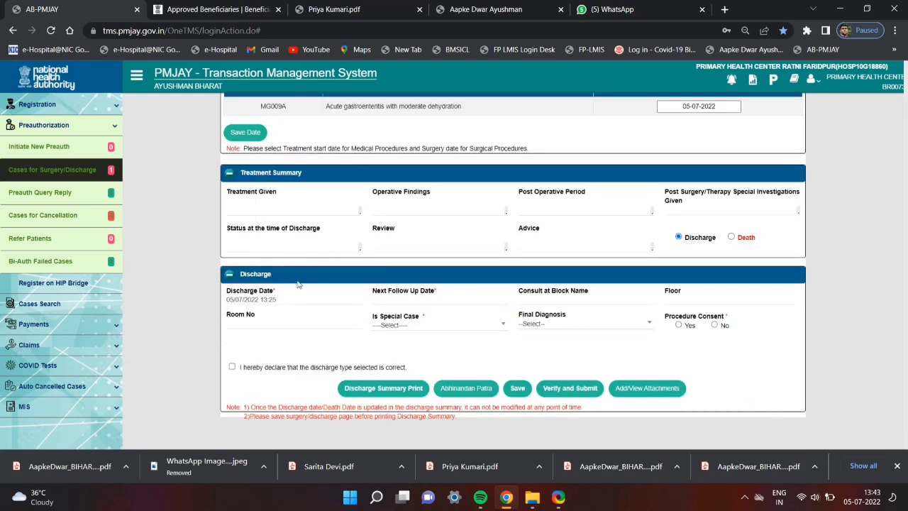
click(408, 302)
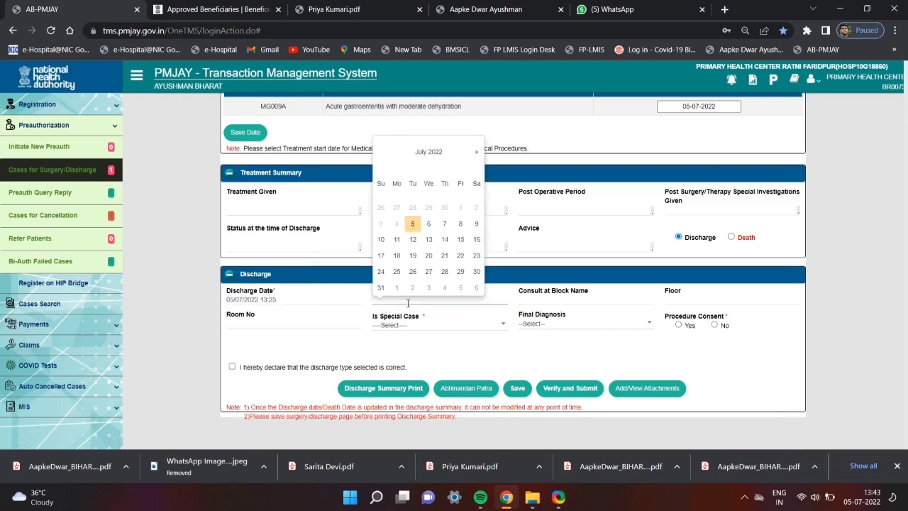
click(475, 224)
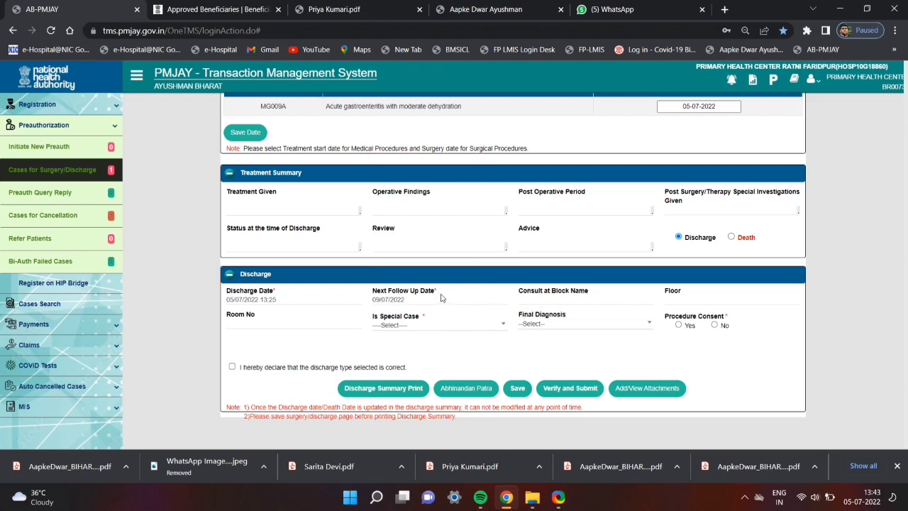
Step: Set Is Special Case to NO and Procedure Consent to No, and declare the selected discharge type correct
click(402, 331)
click(401, 371)
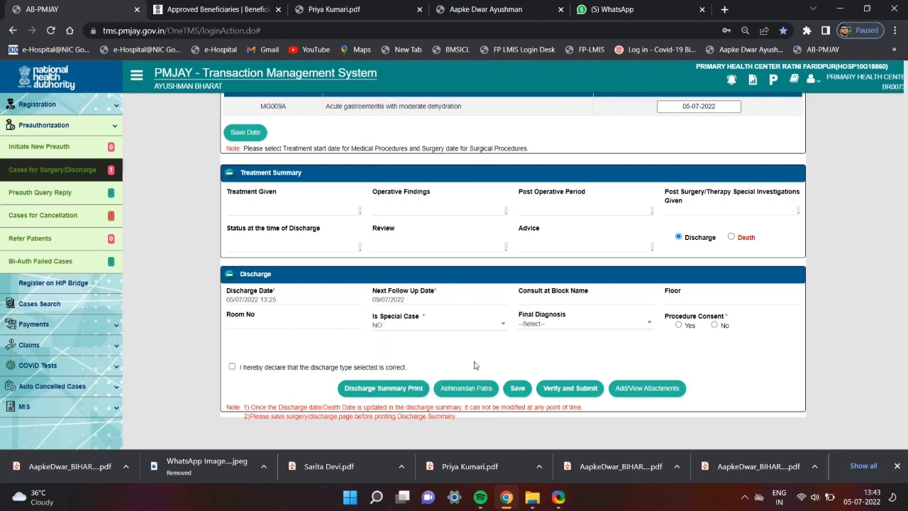
click(715, 325)
click(233, 367)
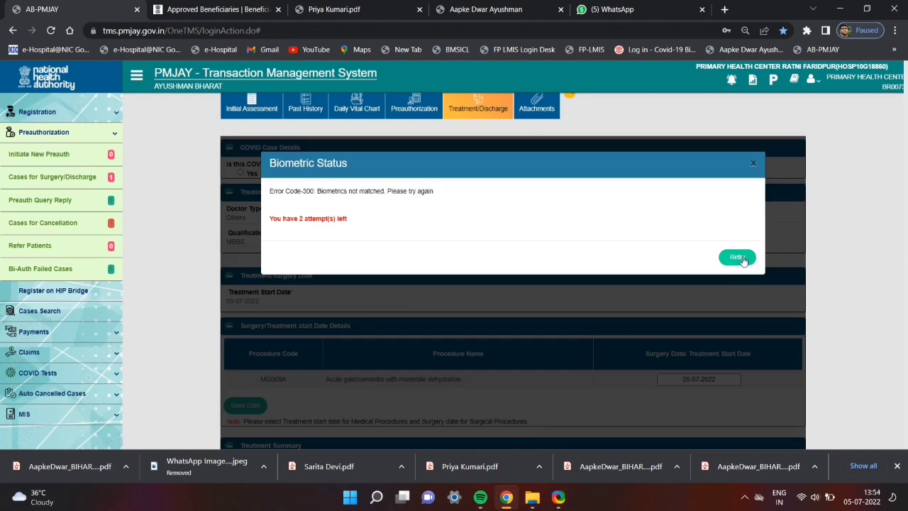
Step: Retry the patient's biometric verification and acknowledge the fingerprint message
click(738, 258)
click(737, 258)
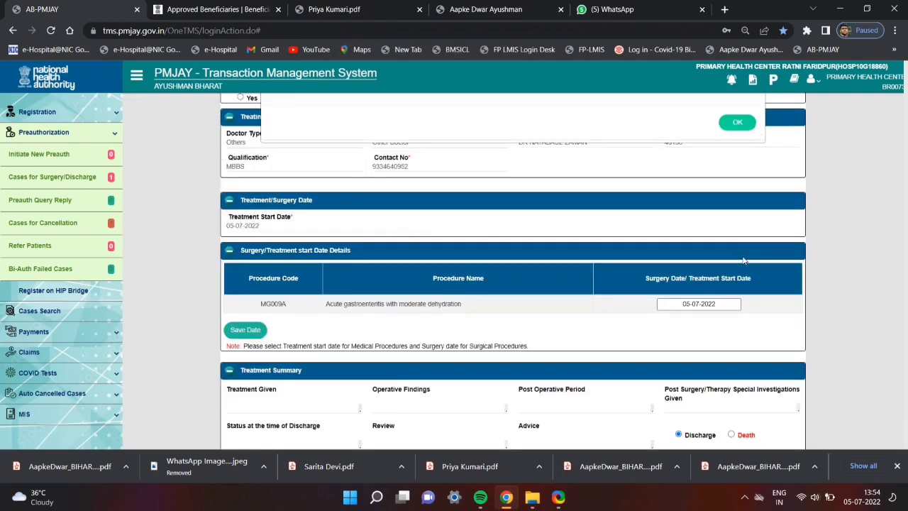
scroll(648, 266, up, 3)
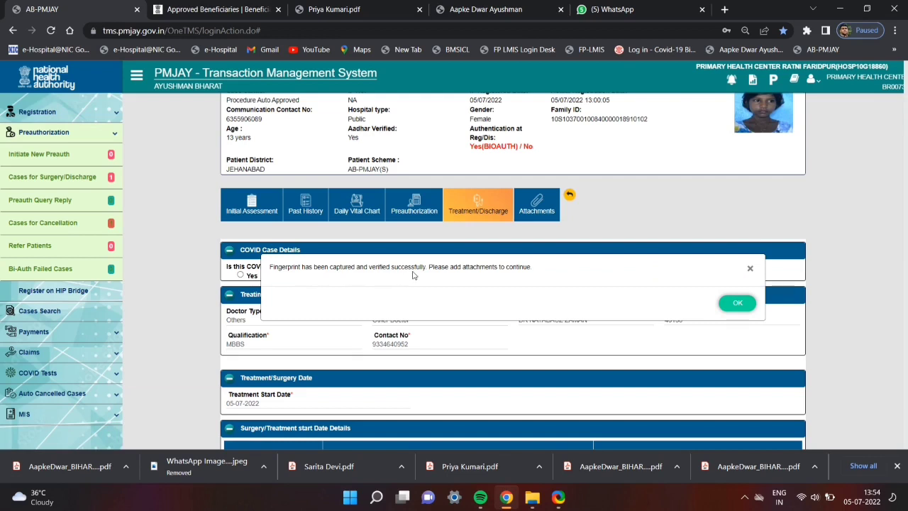
scroll(522, 239, up, 1)
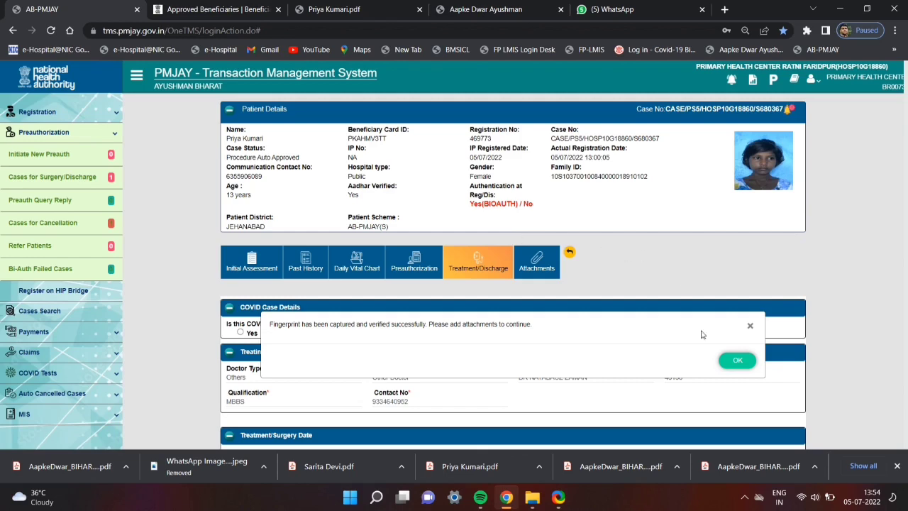
click(736, 360)
click(738, 359)
Step: Save the treatment and discharge details, confirm the request and acknowledge the message
scroll(639, 340, down, 3)
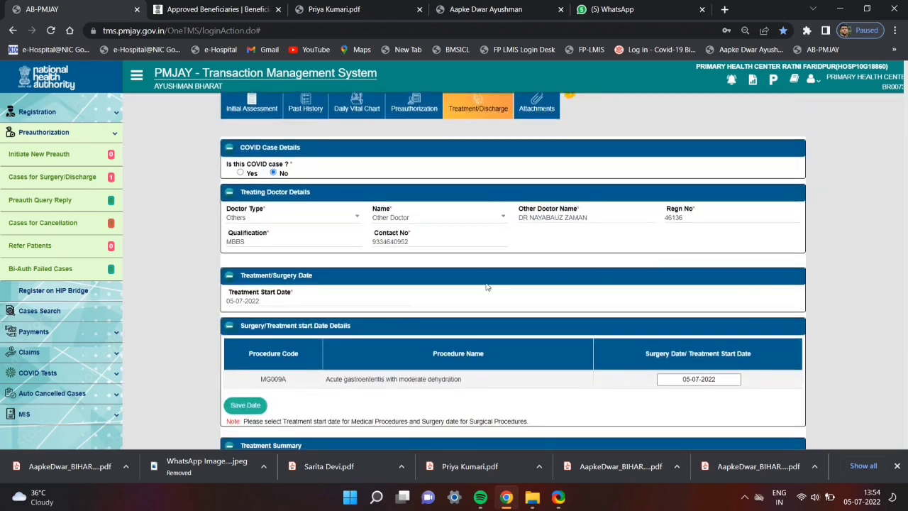
scroll(546, 331, down, 2)
scroll(546, 332, down, 1)
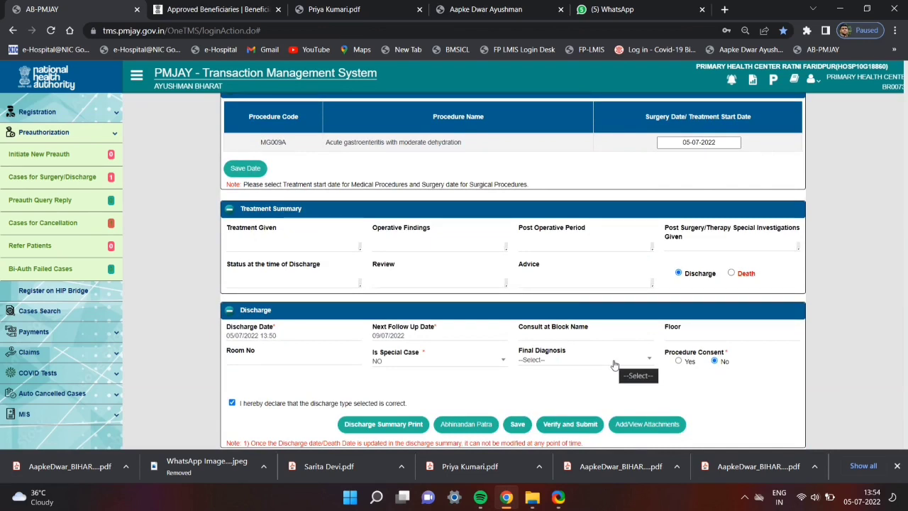
scroll(615, 364, down, 1)
click(516, 388)
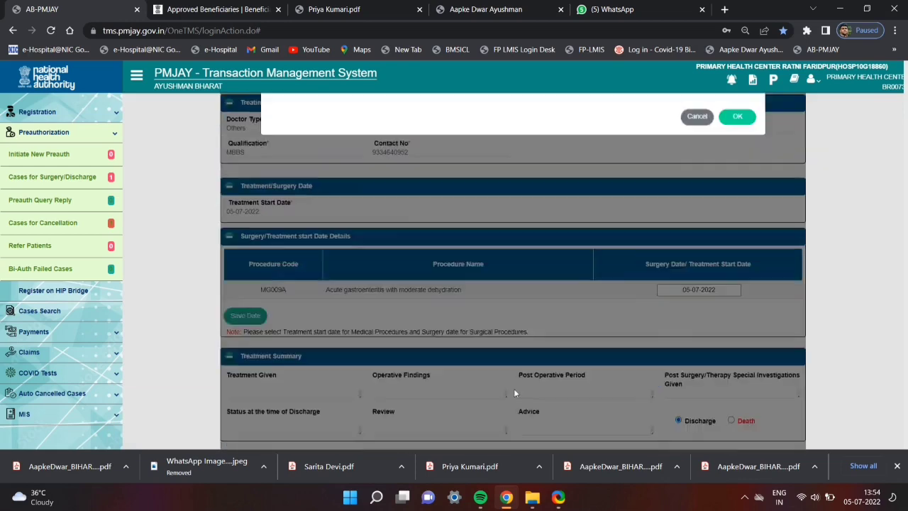
scroll(538, 365, down, 4)
scroll(638, 284, up, 3)
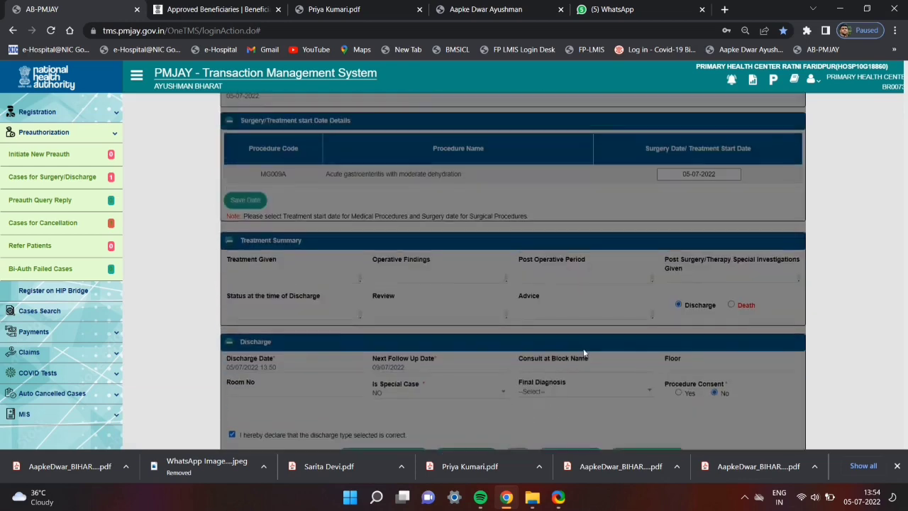
click(735, 152)
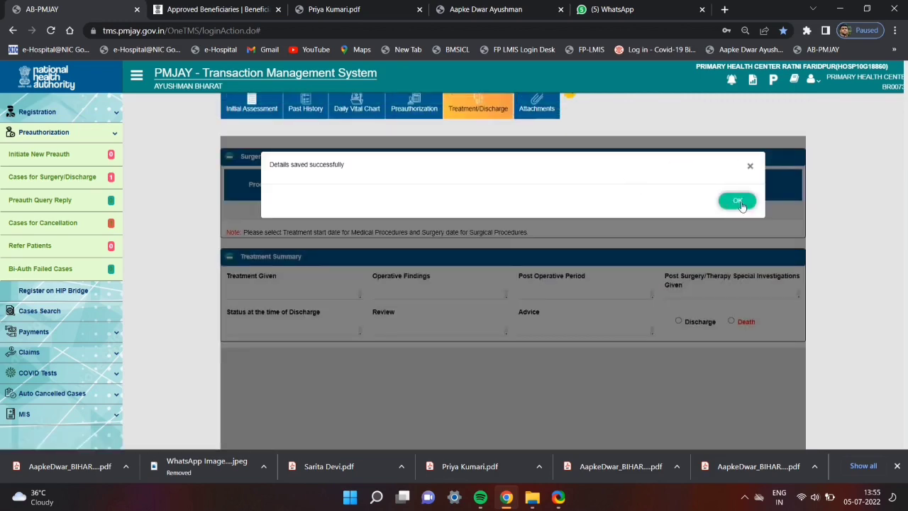
click(738, 201)
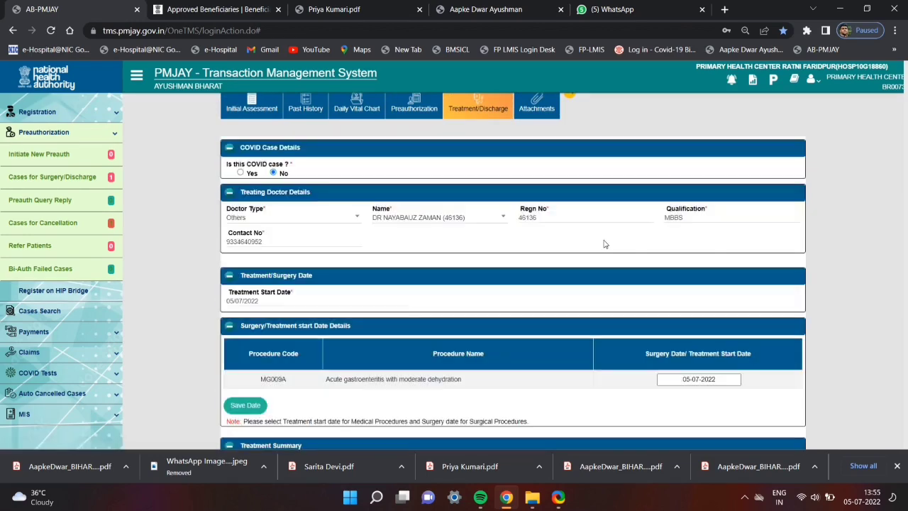
Step: Save the procedure's treatment start date as 05-07-2022, confirm the request, and declare the selected discharge type correct
scroll(603, 244, down, 4)
scroll(295, 329, up, 3)
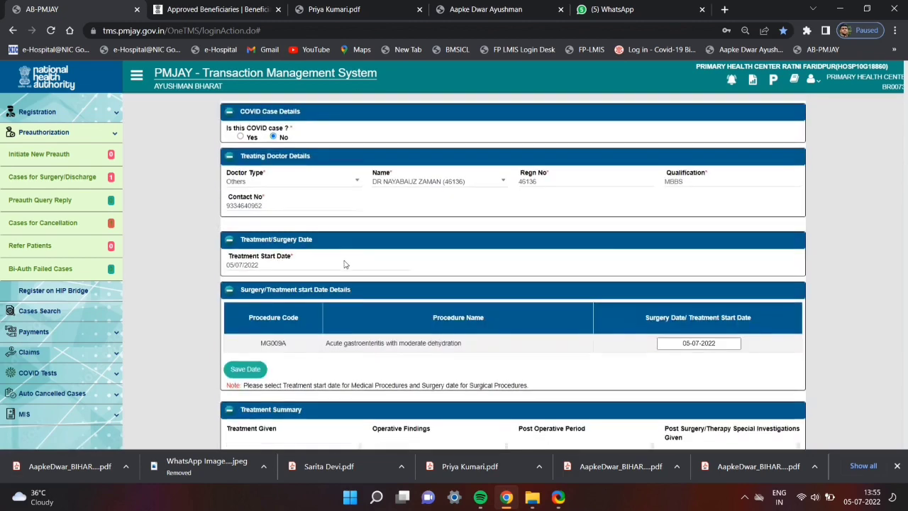
click(254, 369)
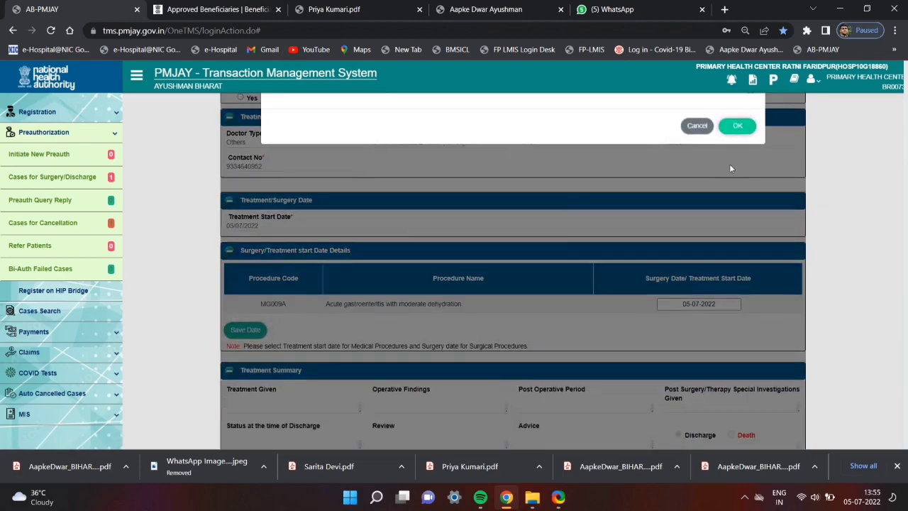
click(738, 127)
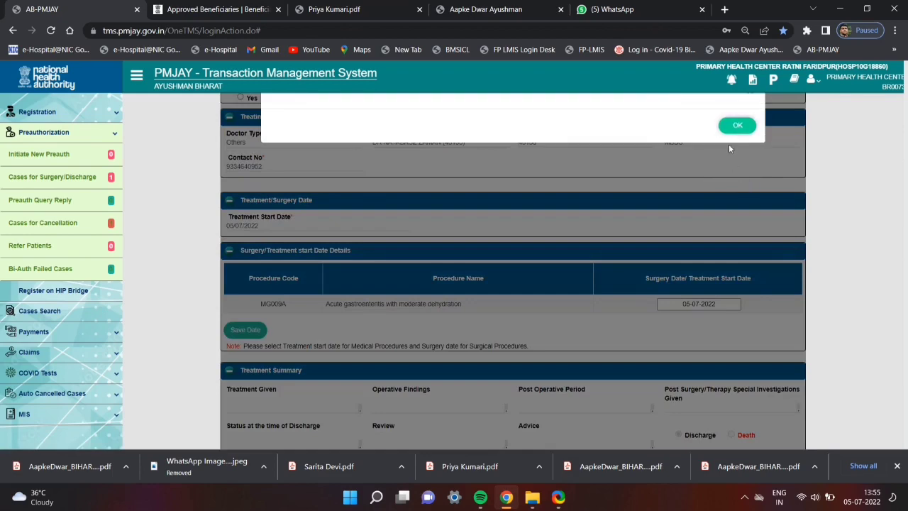
scroll(619, 209, down, 3)
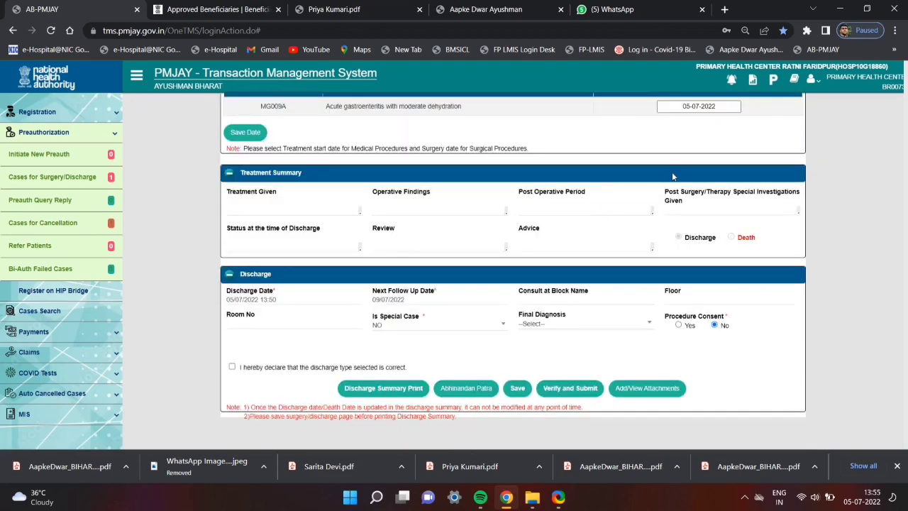
click(232, 367)
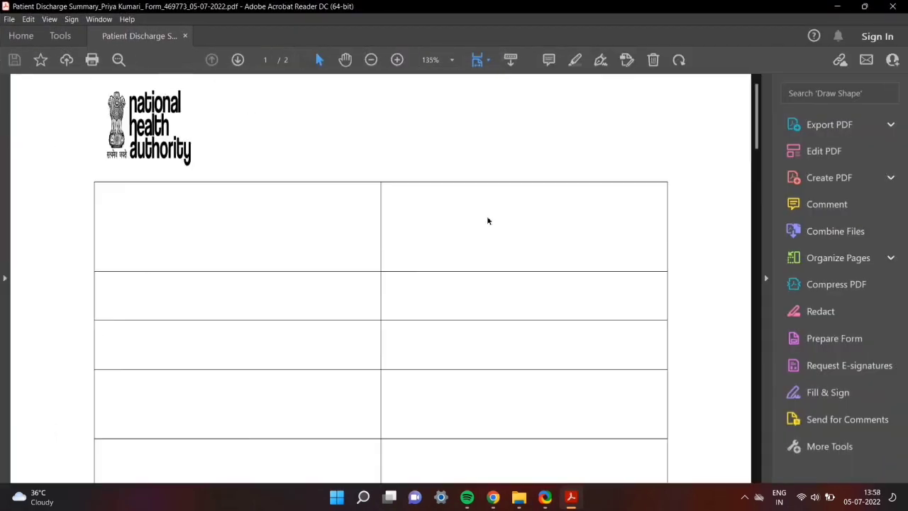
Step: Review the patient's discharge summary PDF through to the signature lines and print it
scroll(423, 276, down, 10)
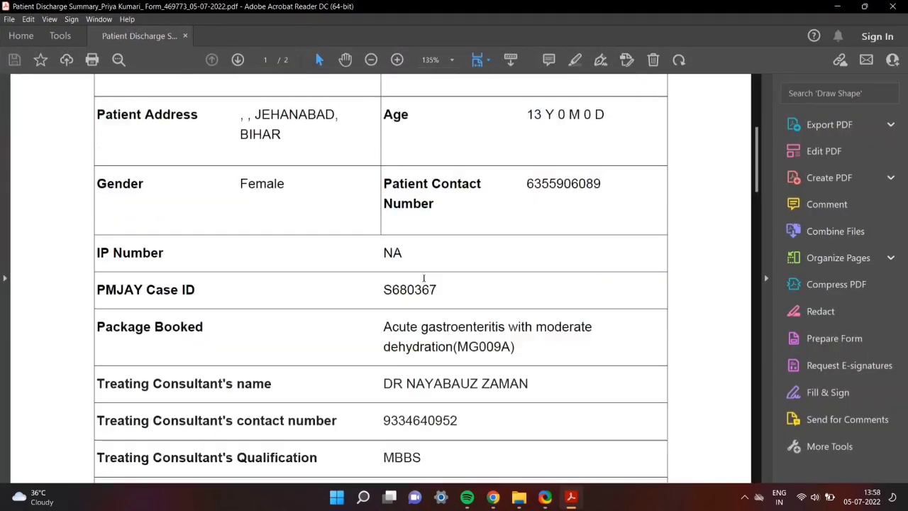
scroll(424, 278, down, 15)
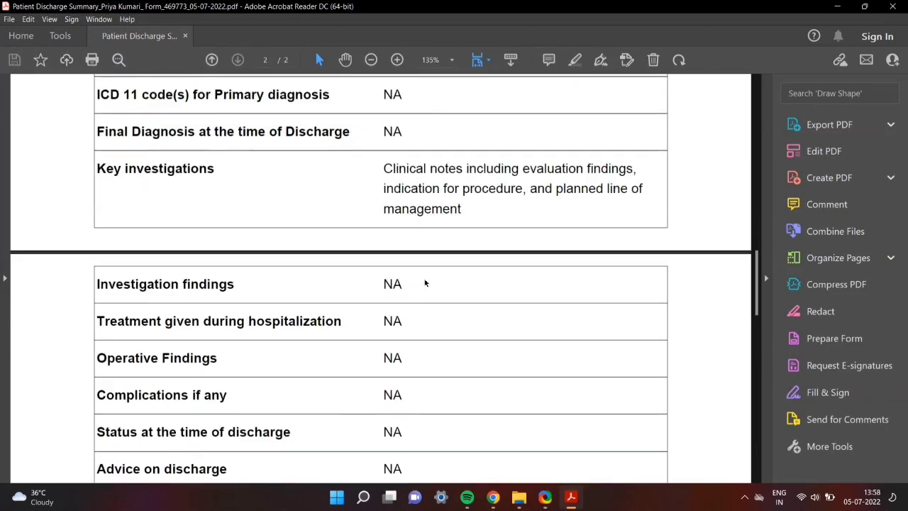
scroll(425, 283, down, 12)
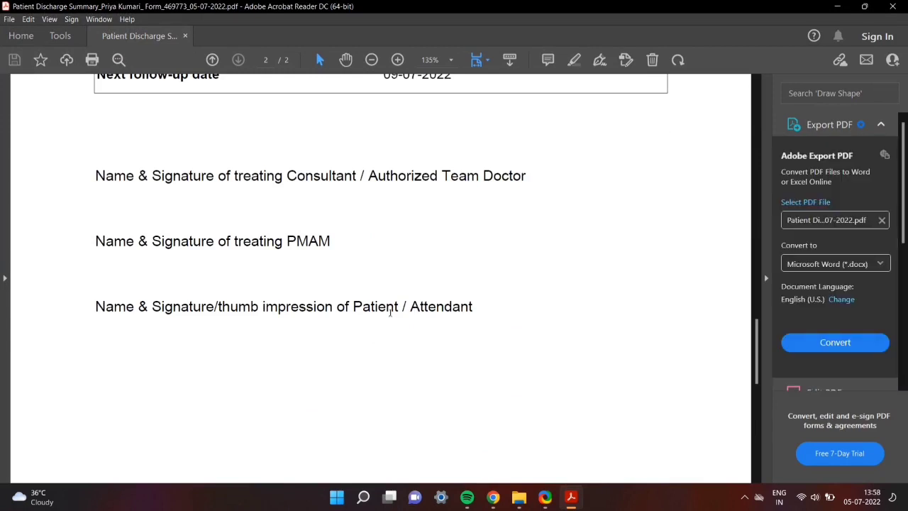
scroll(705, 225, up, 2)
key(ctrl+p)
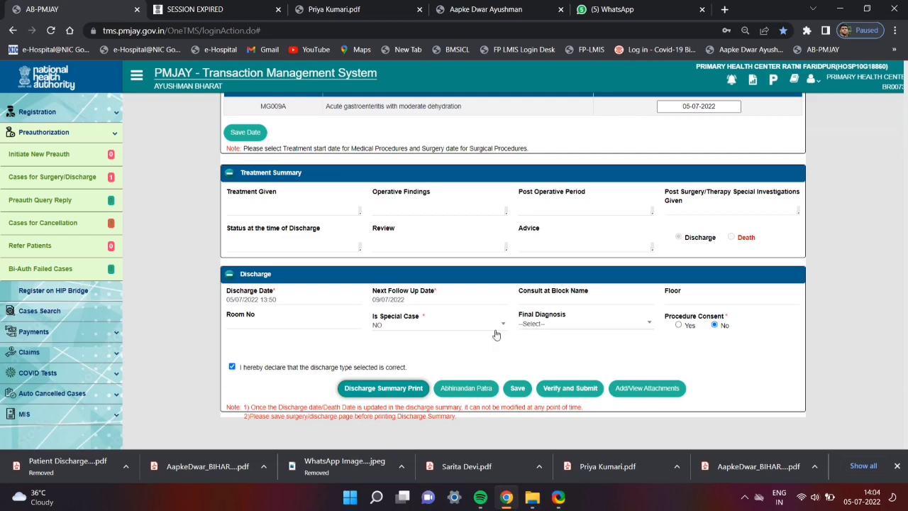
Step: Begin verifying and submitting the discharge, and upload the patient's photo from Downloads as the after-treatment on-bed photograph
click(560, 387)
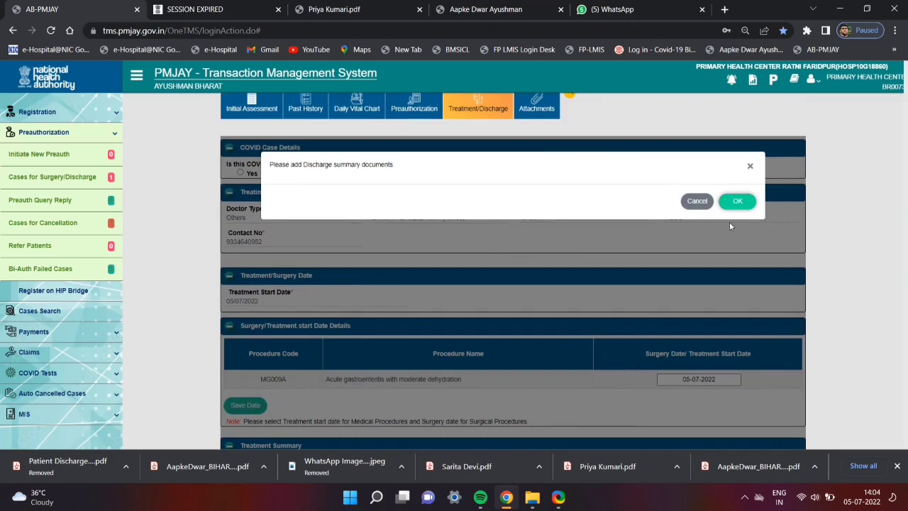
click(737, 202)
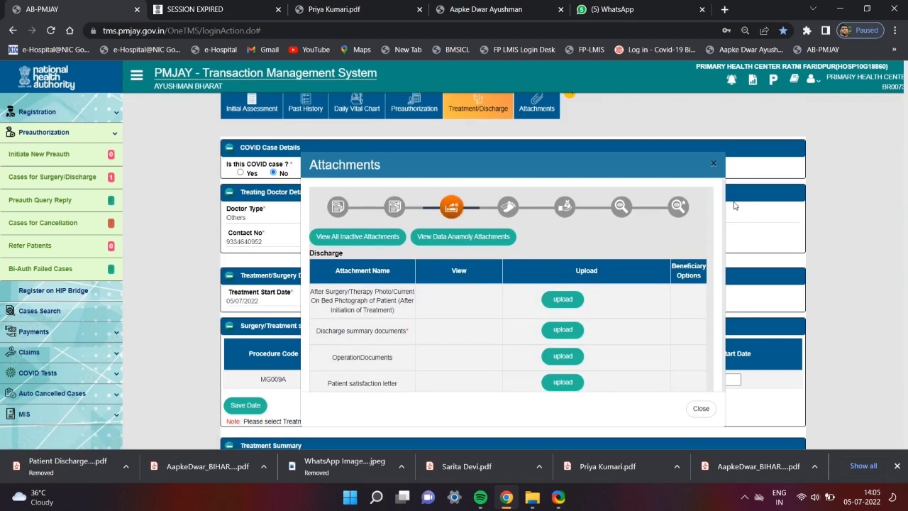
click(563, 299)
click(738, 332)
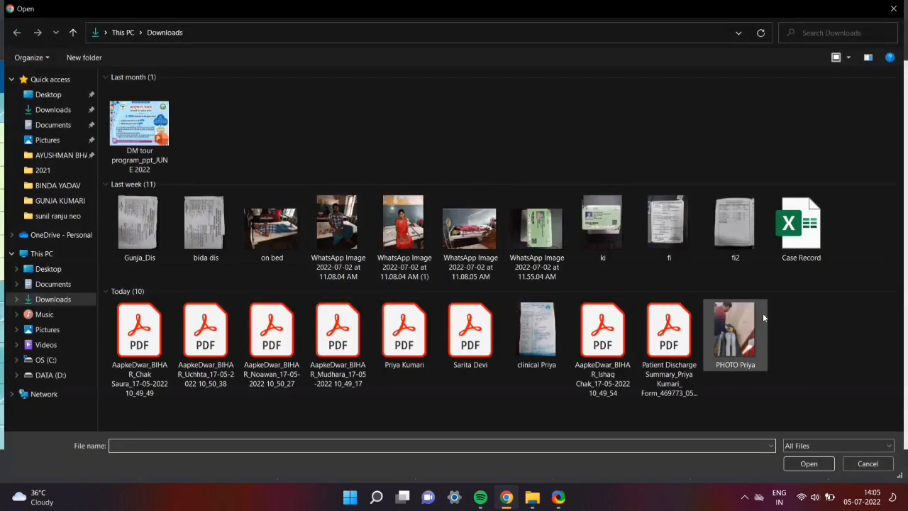
double_click(746, 333)
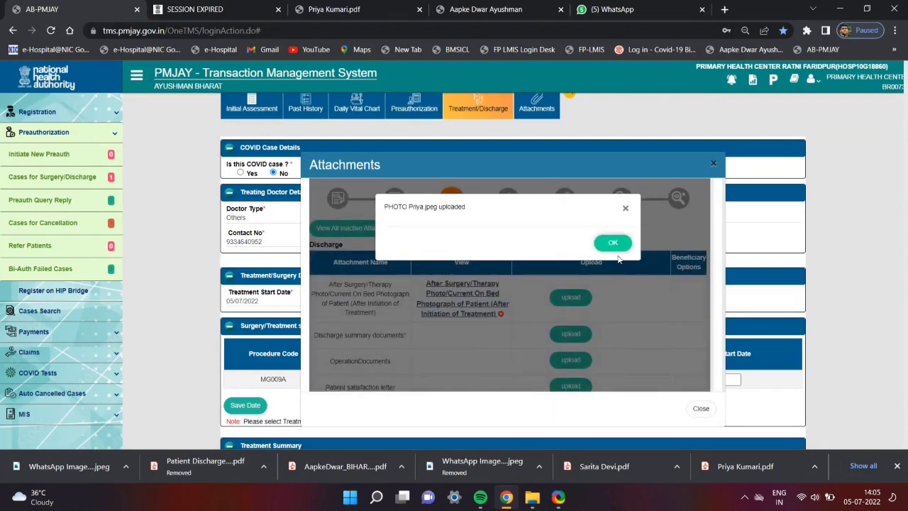
click(612, 245)
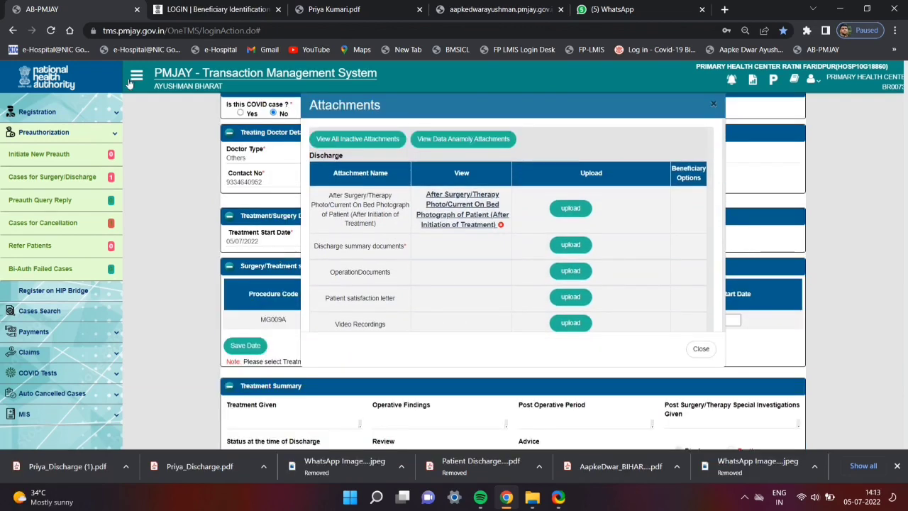
Step: Begin uploading the discharge summary document, and open the scanned discharge PDF numbered (1) in Adobe Acrobat to check its pages
click(571, 244)
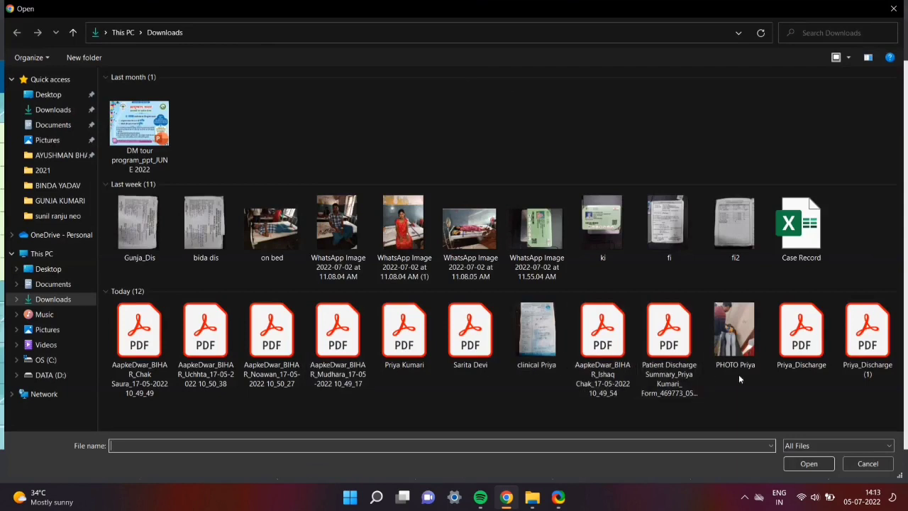
right_click(867, 365)
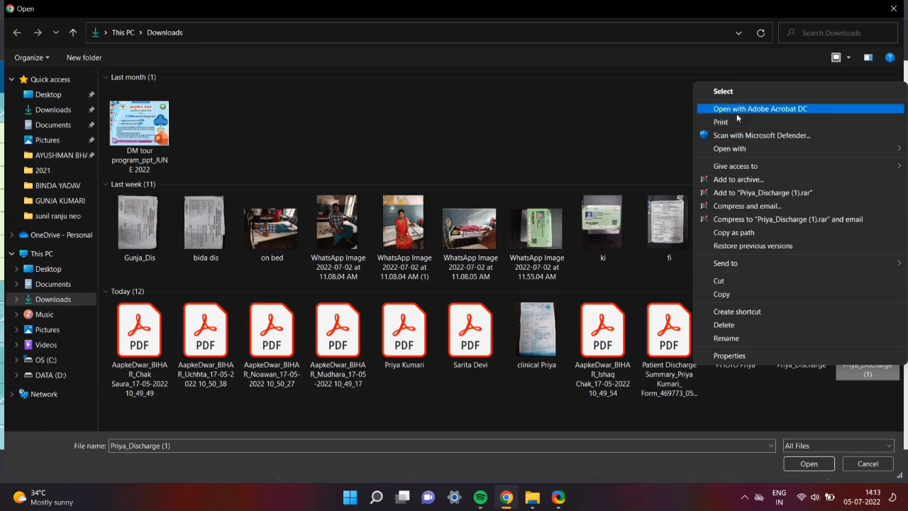
click(735, 110)
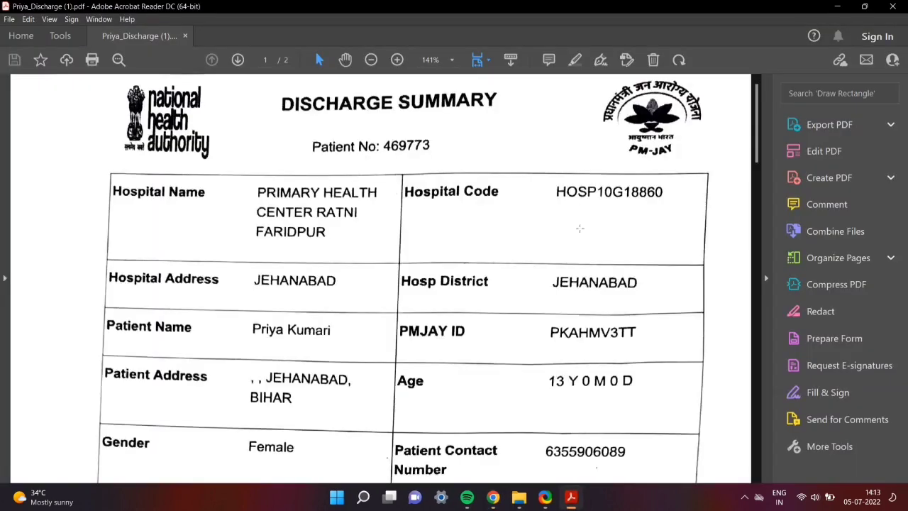
scroll(564, 232, down, 10)
scroll(564, 232, down, 10)
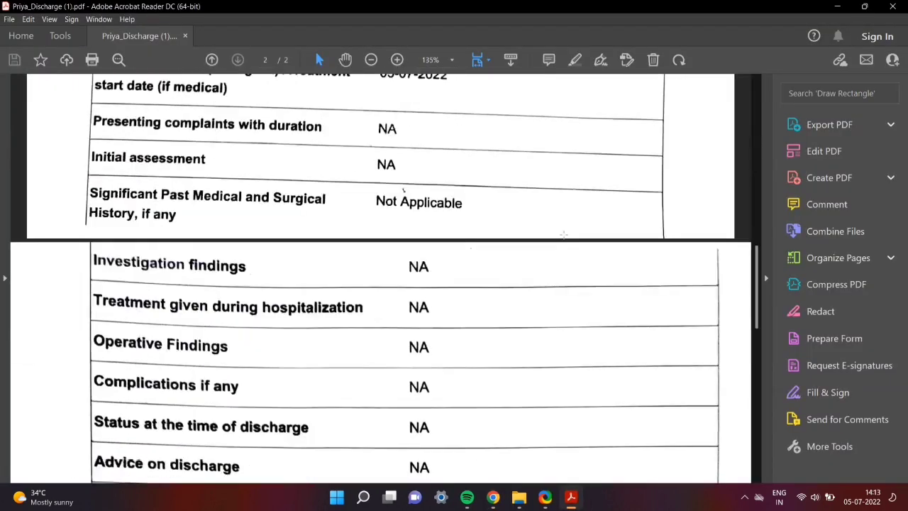
scroll(554, 238, up, 2)
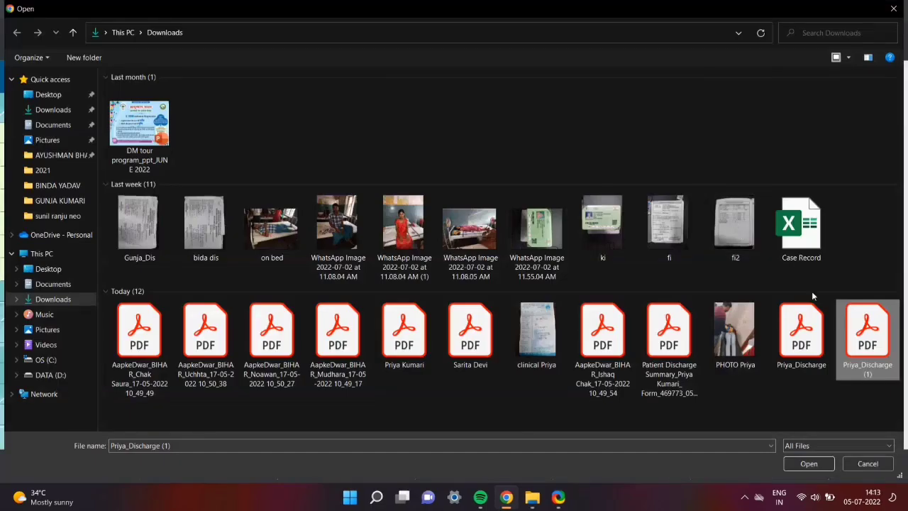
Step: Rename the scanned discharge PDF without its underscore and "(1)" suffix, and upload it under Discharge summary documents
key(BackSpace)
key(BackSpace)
key(BackSpace)
key(BackSpace)
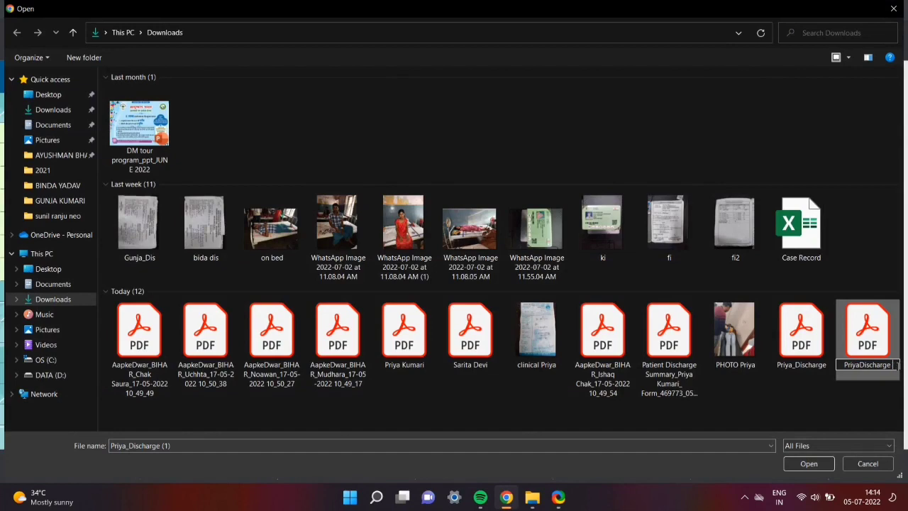
key(Return)
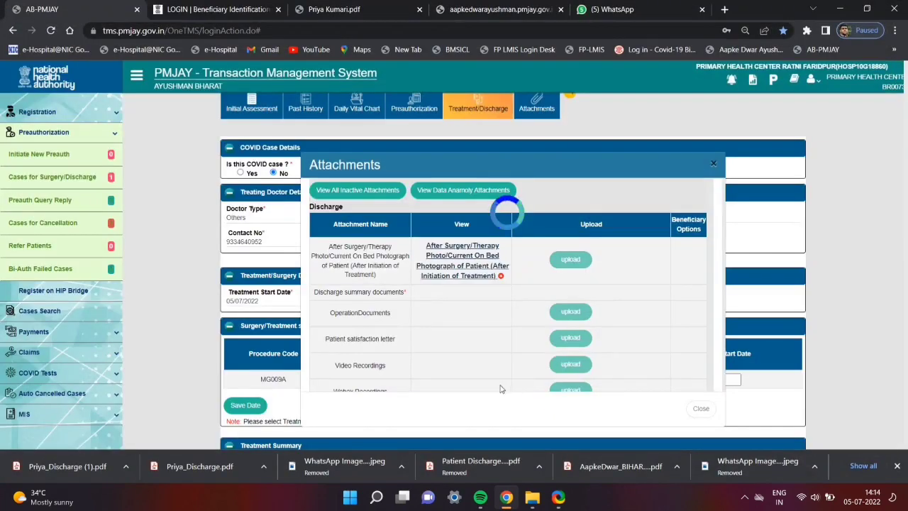
Step: Check the renamed discharge PDF in the Downloads folder and acknowledge the upload message
click(532, 501)
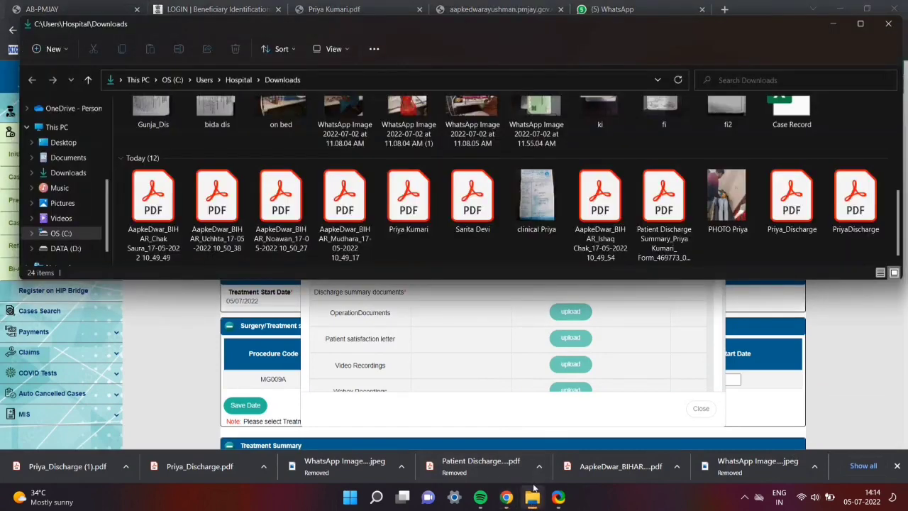
right_click(856, 206)
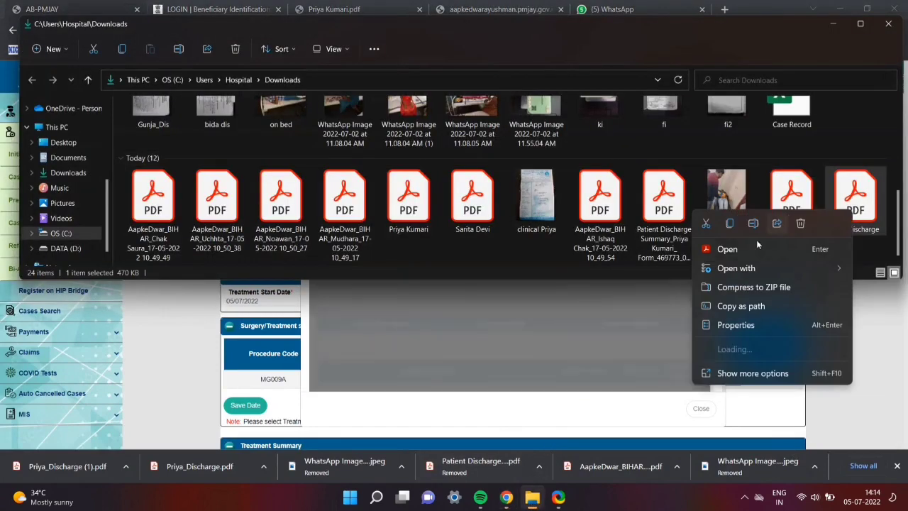
click(539, 341)
click(619, 250)
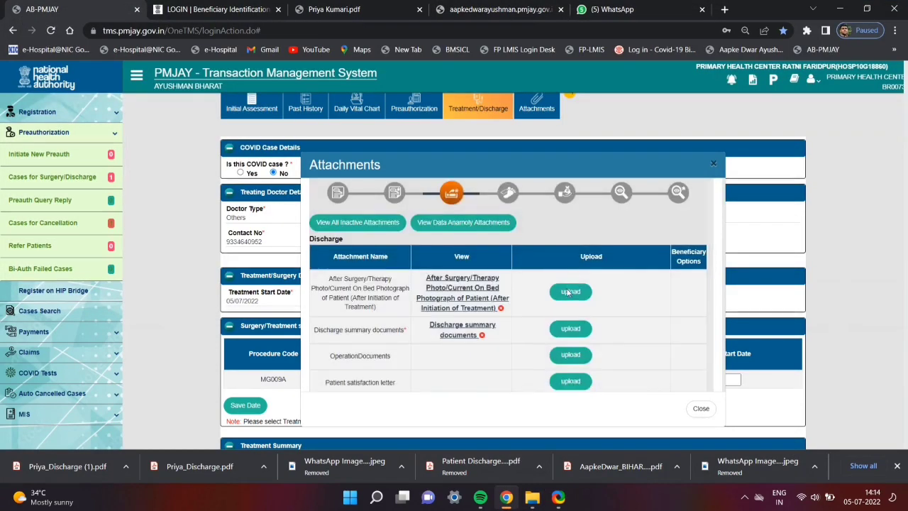
Step: Examine the attachment stages from Discharge through Claims to Special Investigations, and close the attachments
scroll(539, 305, down, 3)
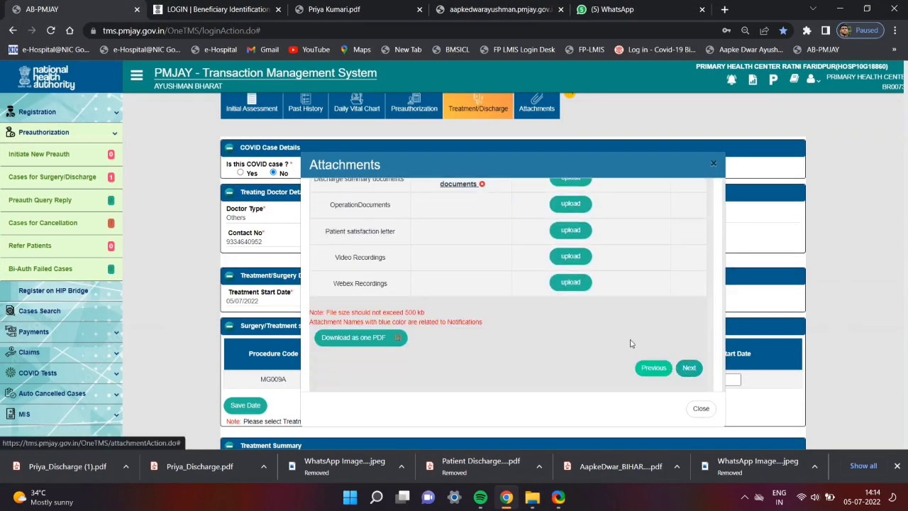
scroll(547, 306, down, 3)
scroll(575, 286, down, 1)
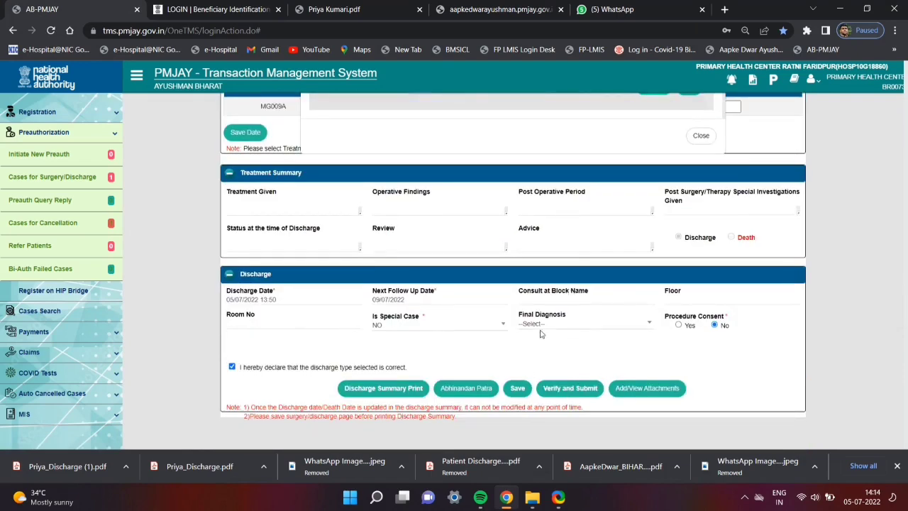
scroll(408, 344, up, 3)
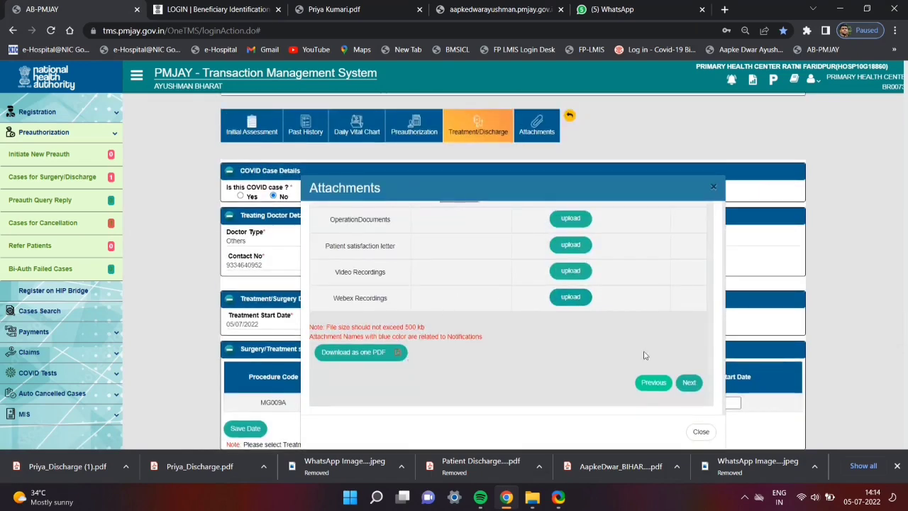
click(689, 382)
click(689, 381)
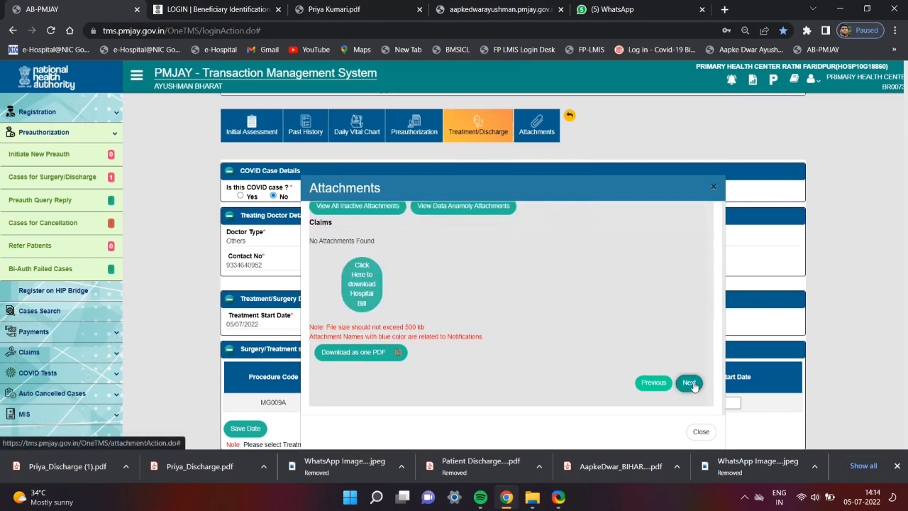
click(690, 373)
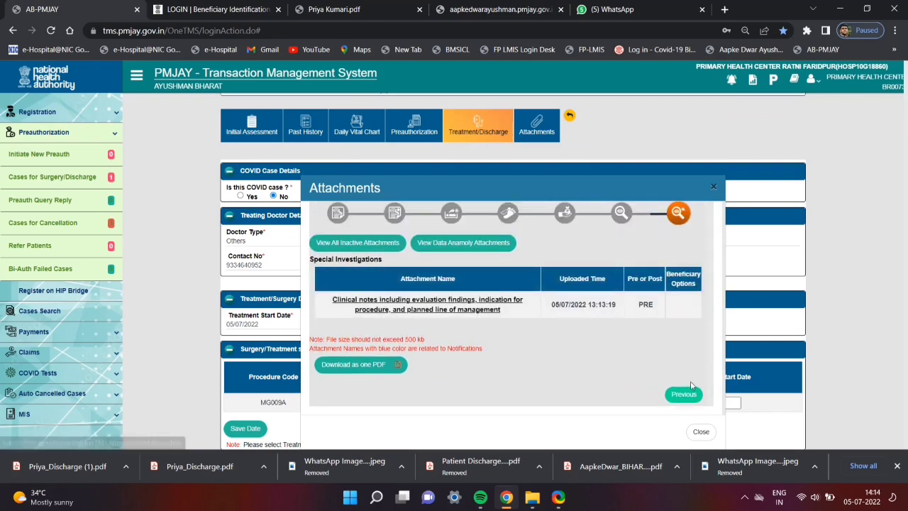
scroll(681, 367, down, 5)
scroll(650, 266, up, 3)
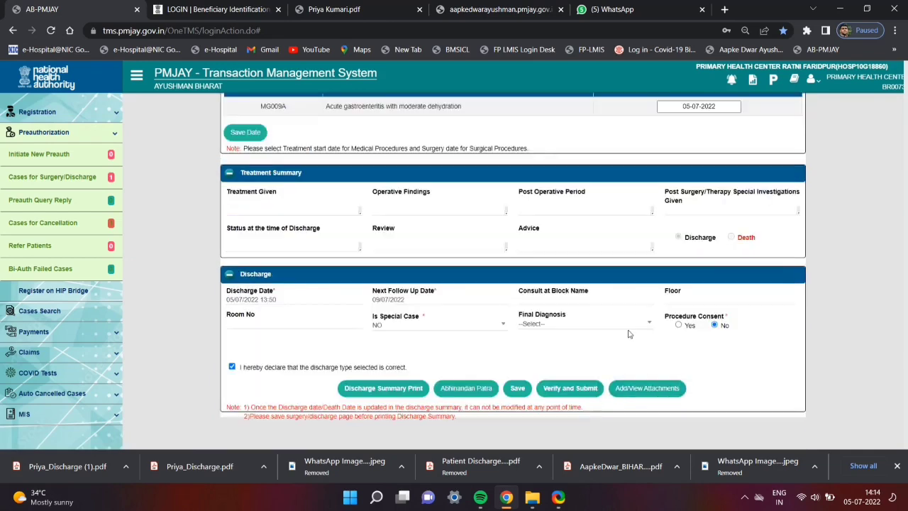
click(701, 372)
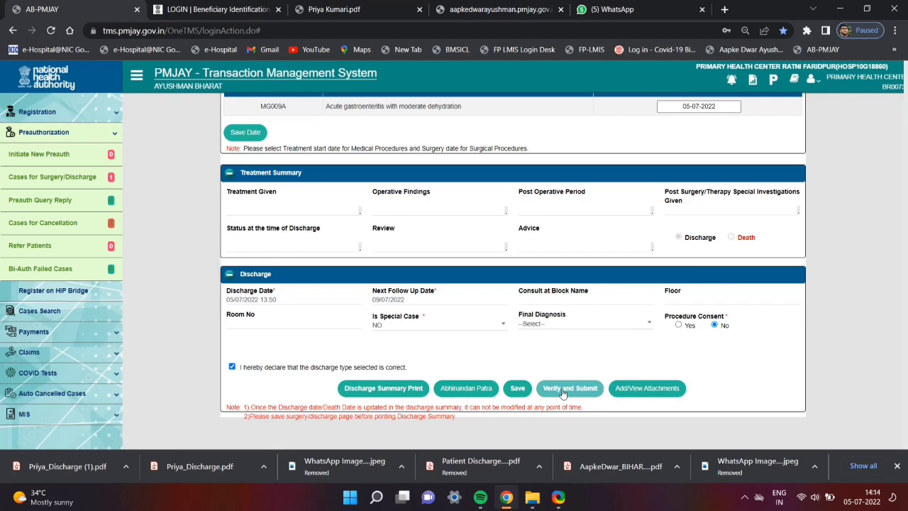
Step: Check the completed treatment and discharge details, verify and submit them, and confirm the submission
scroll(540, 298, up, 6)
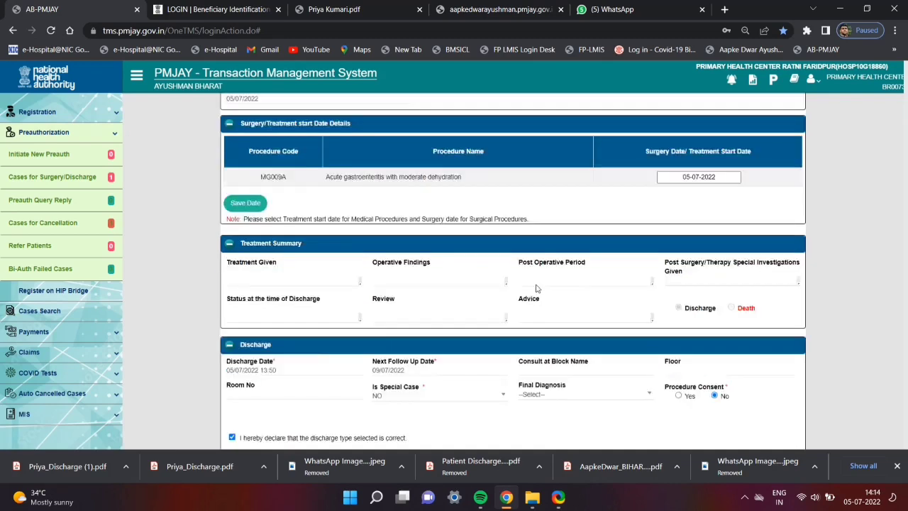
scroll(537, 287, down, 5)
scroll(537, 288, down, 3)
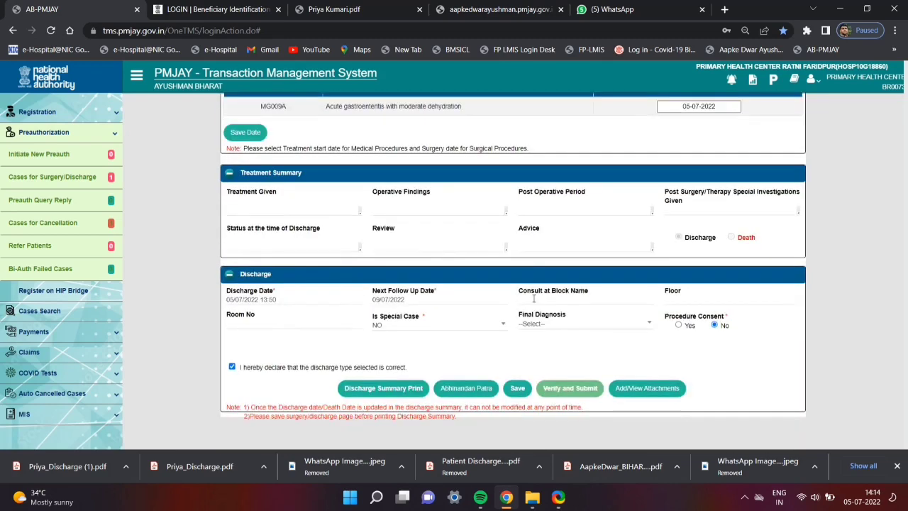
click(567, 391)
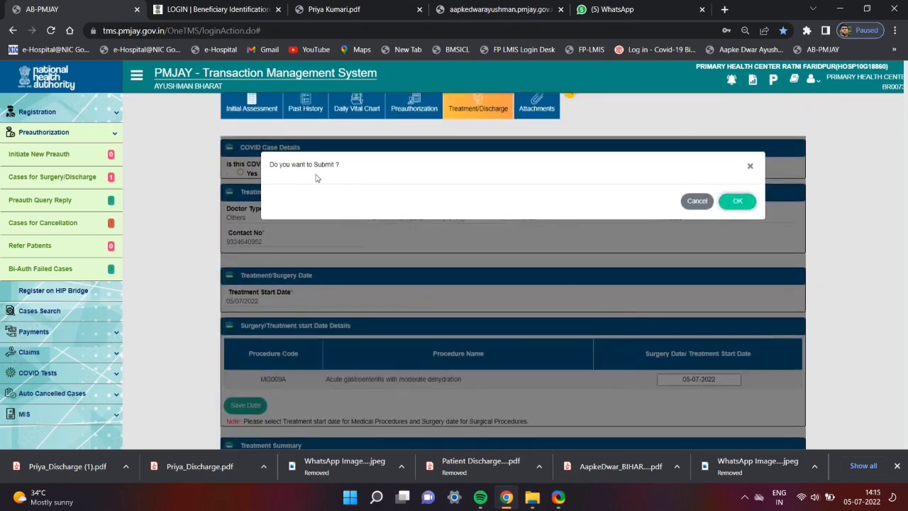
click(735, 204)
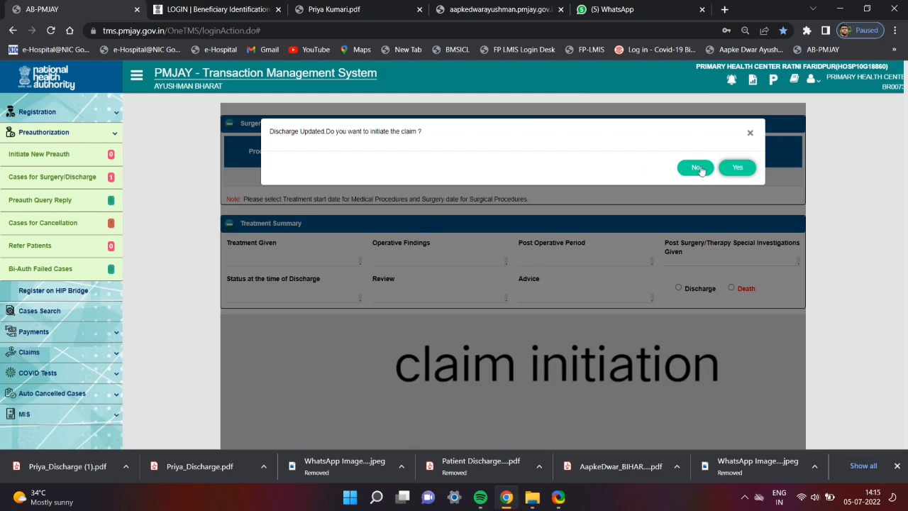
Step: Accept initiating the claim for the discharged case and dismiss the treatment guideline notification
click(738, 169)
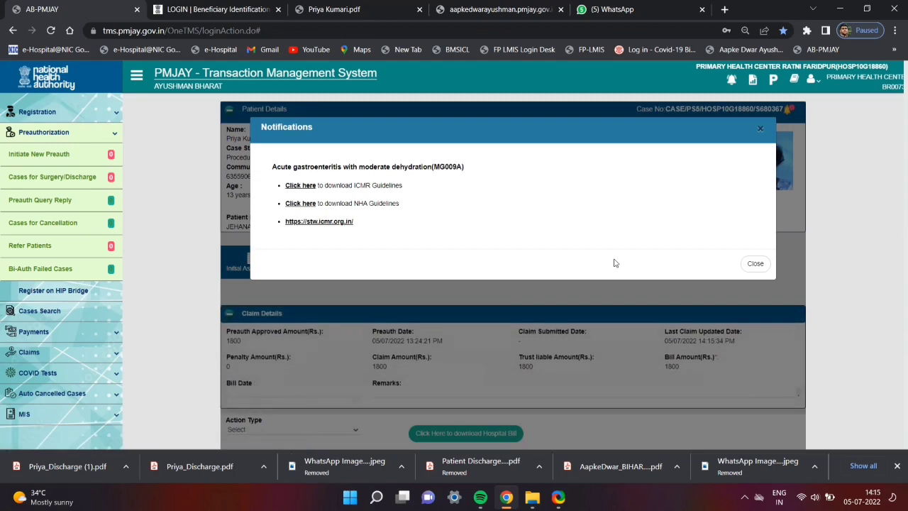
click(753, 264)
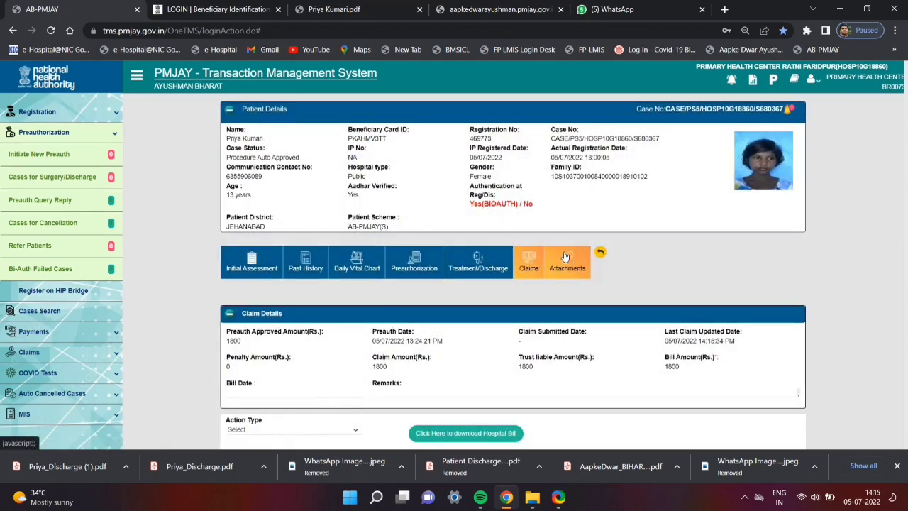
Step: Set the claim's action type to Initiate Claim and accept the declaration that the submission with all relevant documents is correct
scroll(554, 268, down, 3)
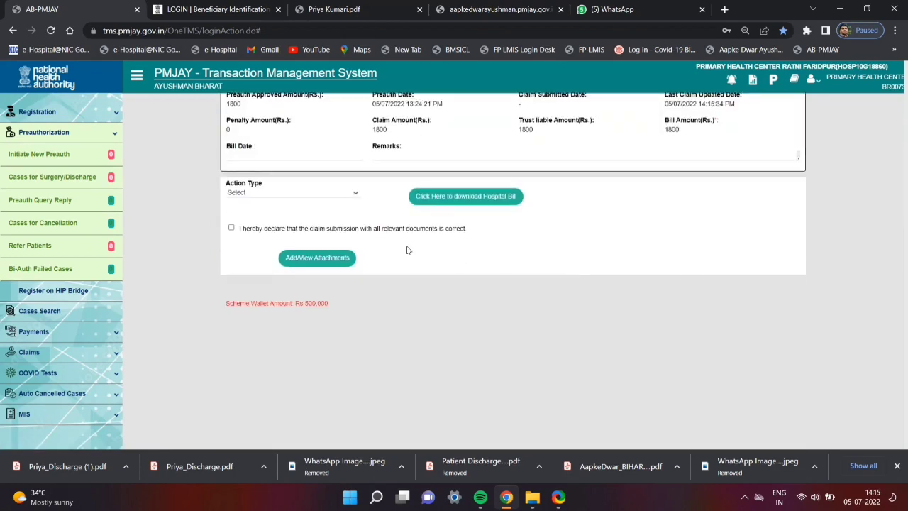
click(325, 193)
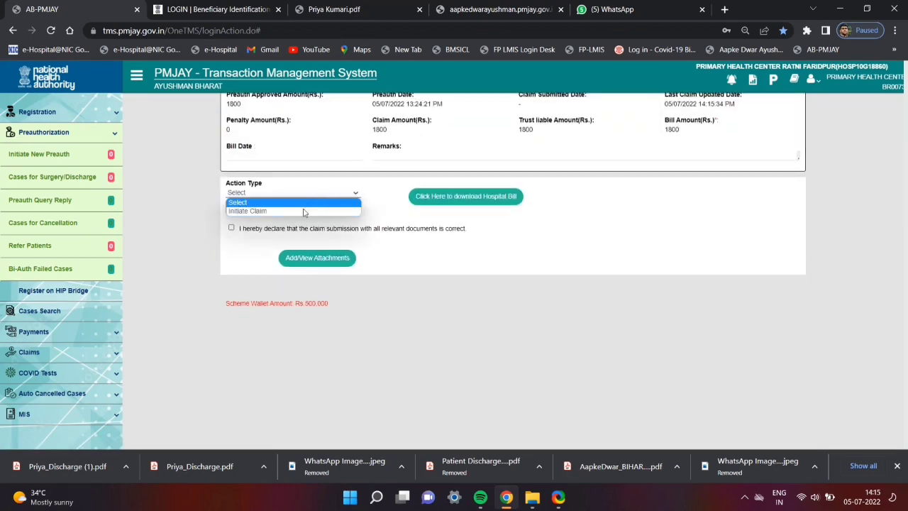
click(295, 212)
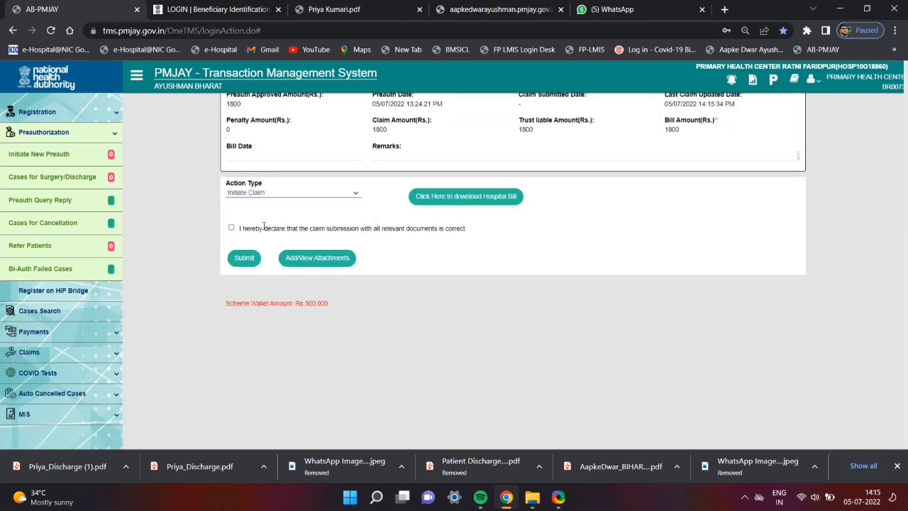
click(231, 228)
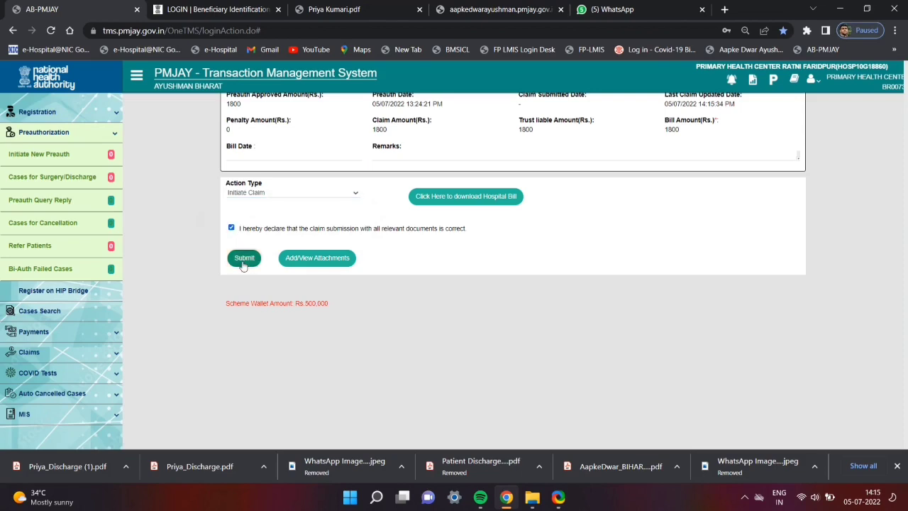
Step: Submit the claim, confirm its initiation, and acknowledge the resulting message
click(246, 259)
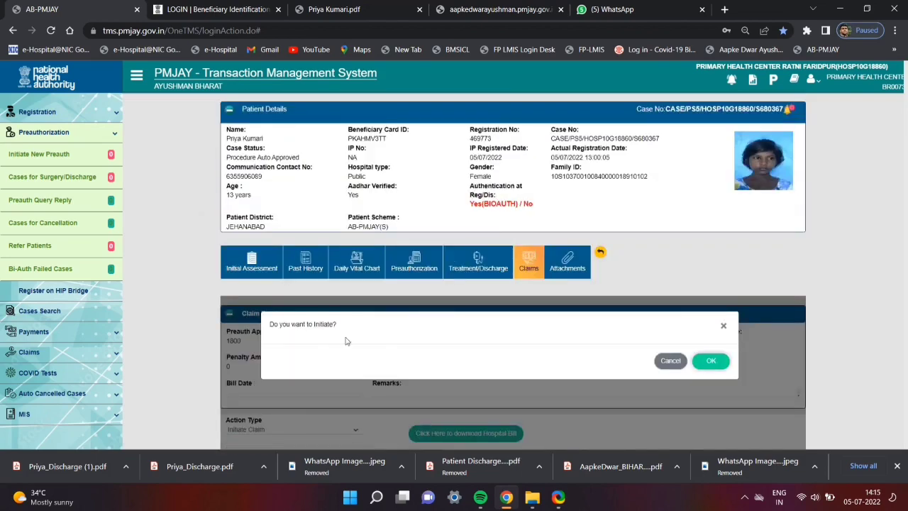
click(721, 366)
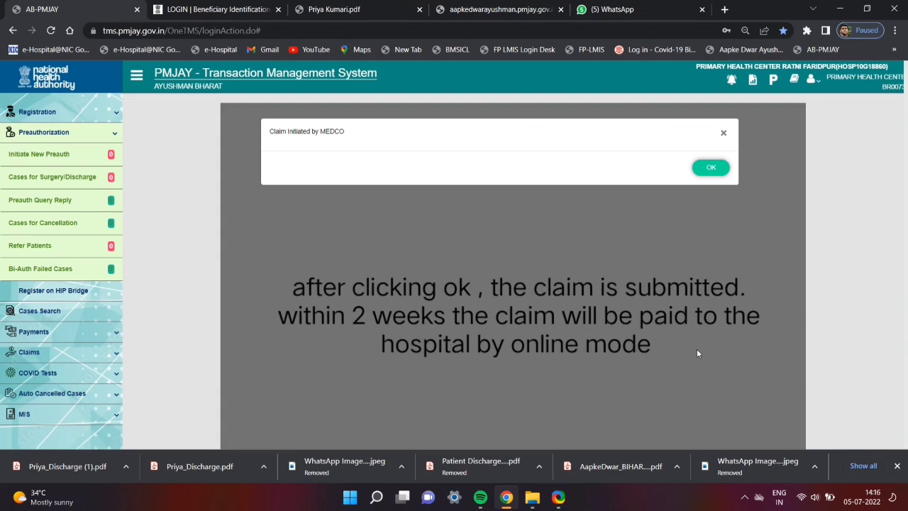
click(711, 167)
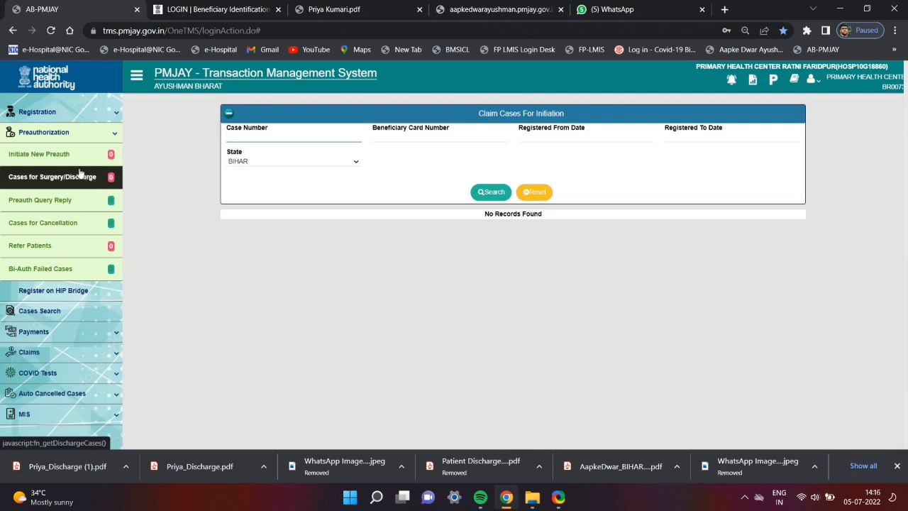
click(61, 112)
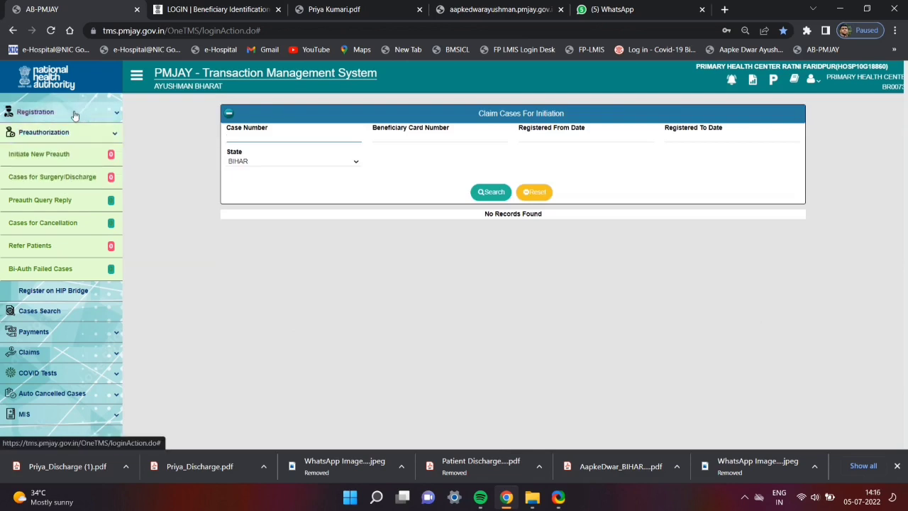